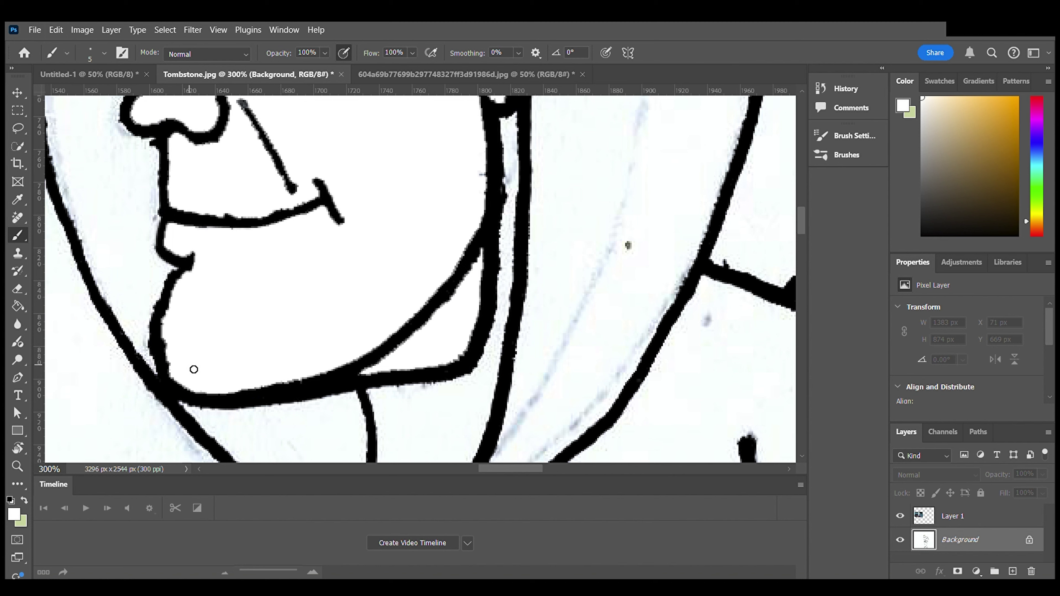
- Touch up the face's jawline area in white and fill the enclosed areas behind and below the jaw with white
mouse_move(375, 377)
mouse_down()
mouse_move(365, 367)
mouse_move(283, 382)
mouse_move(376, 359)
mouse_up()
mouse_move(484, 164)
mouse_down()
mouse_move(479, 279)
mouse_move(475, 244)
mouse_up()
key(g)
click(465, 256)
click(409, 389)
scroll(386, 404, down, 1)
- Paint the missed edges and corner of the lowered arm's wrist cuff with the same blue
key(b)
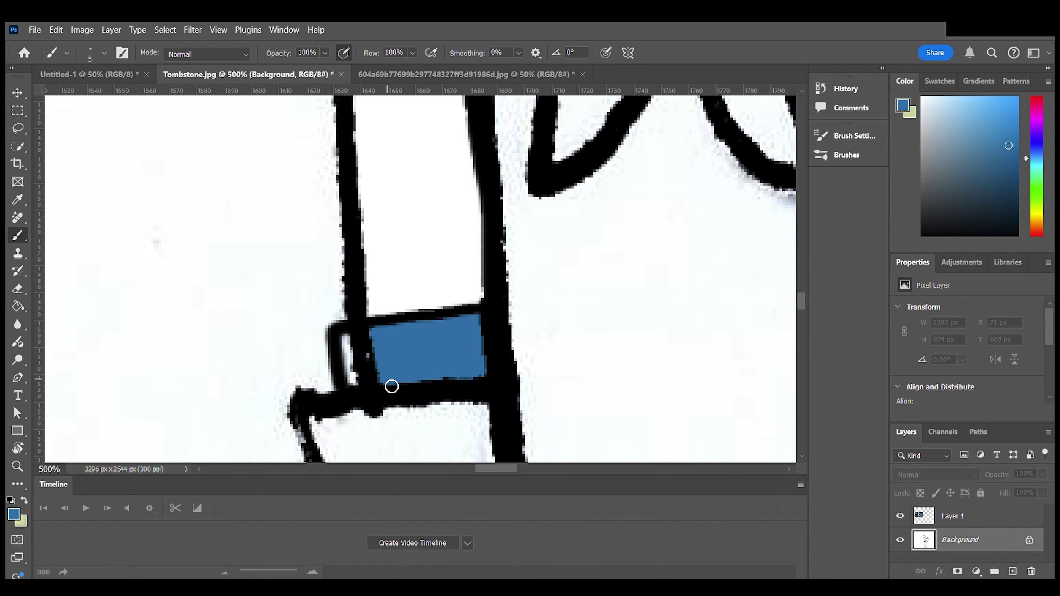
mouse_move(390, 385)
mouse_down()
mouse_move(358, 386)
mouse_move(348, 344)
mouse_move(391, 342)
mouse_move(358, 349)
mouse_move(378, 369)
mouse_up()
scroll(422, 353, down, 2)
key(ctrl+minus)
key(ctrl+minus)
key(ctrl+minus)
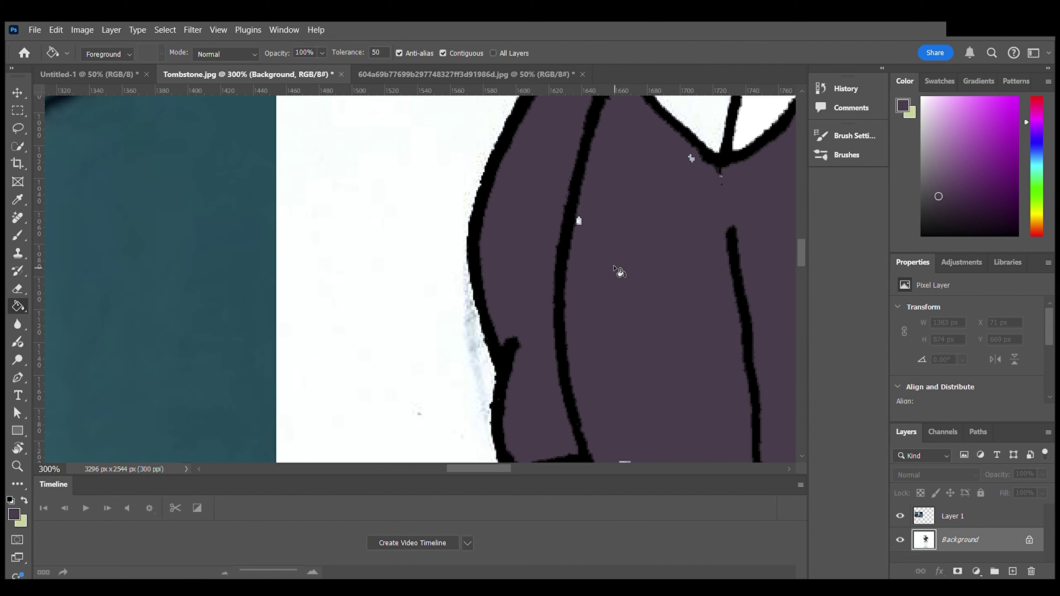
- Paint over the white specks on the shirt front and fill the uncolored strip at its lower edge with dark purple
key(b)
drag(584, 226, 575, 227)
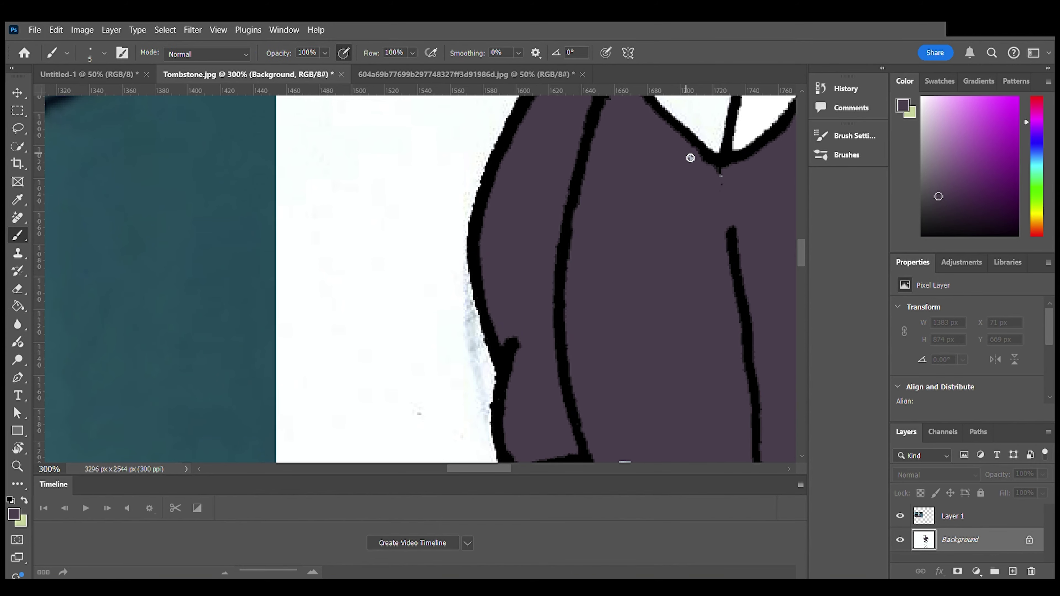
scroll(719, 189, down, 3)
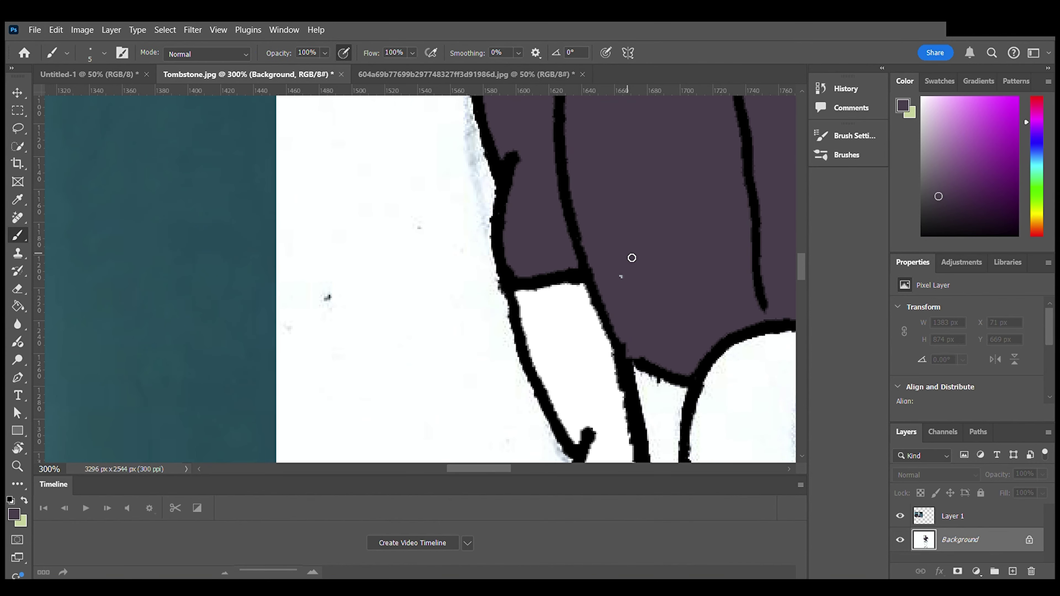
scroll(665, 335, down, 1)
key(g)
click(667, 359)
key(b)
drag(632, 286, 637, 299)
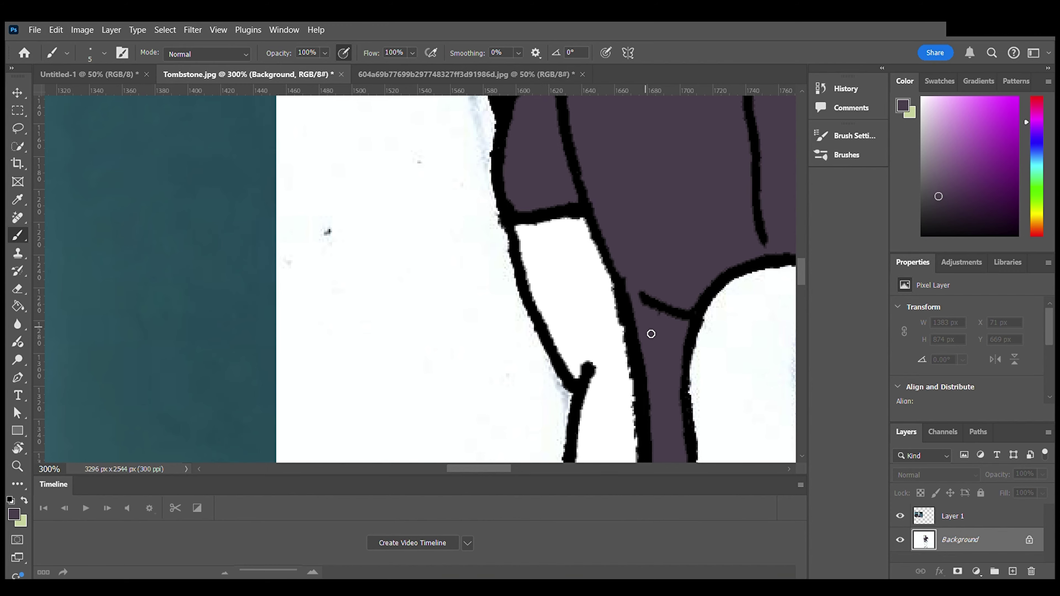
- Paint over the stray pixels around the chest and sleeve crease lines in dark purple
scroll(603, 306, right, 5)
scroll(602, 307, right, 1)
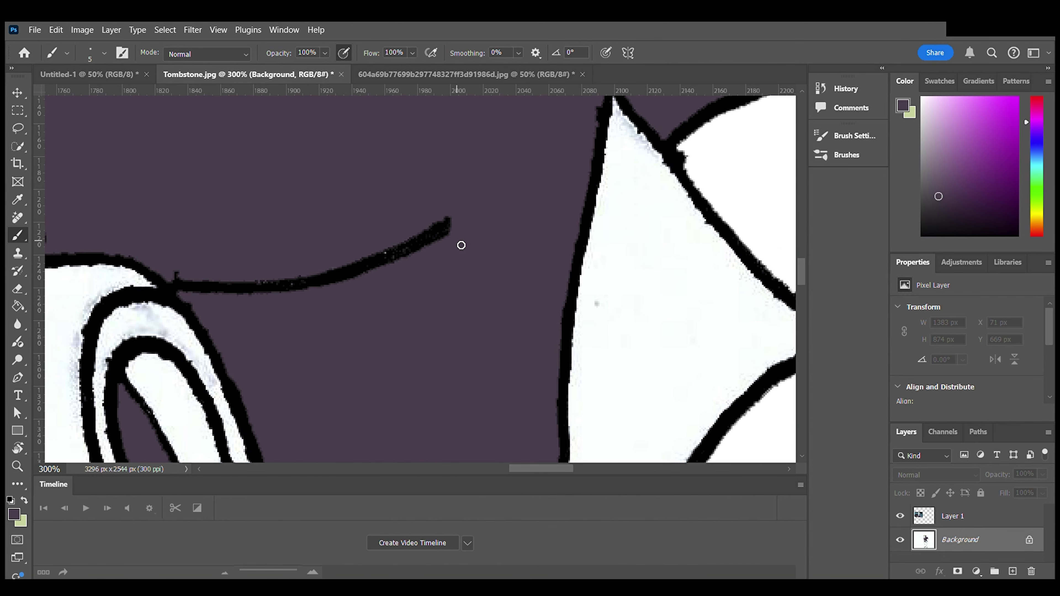
scroll(461, 245, up, 4)
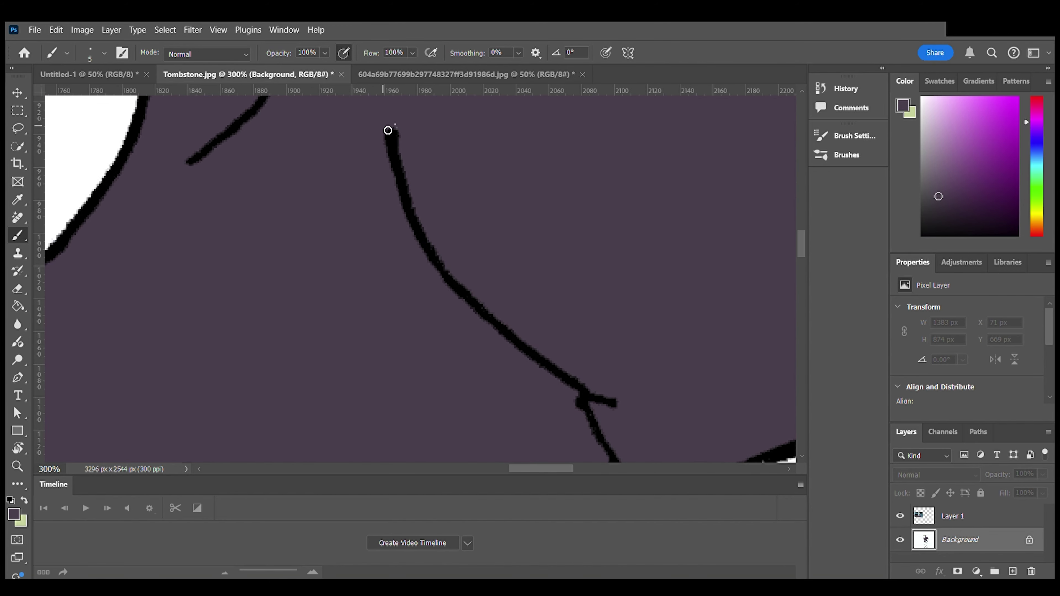
drag(576, 403, 578, 411)
scroll(786, 249, down, 4)
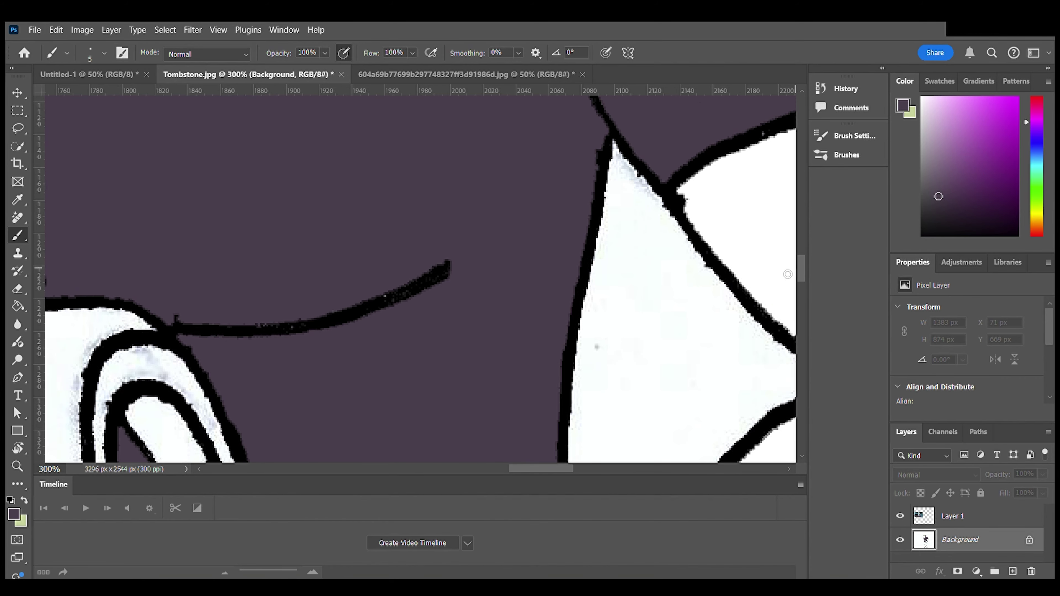
- Retrace the speckled curved crease line across the lower chest in black sampled from the outline
key(x)
alt+click(413, 286)
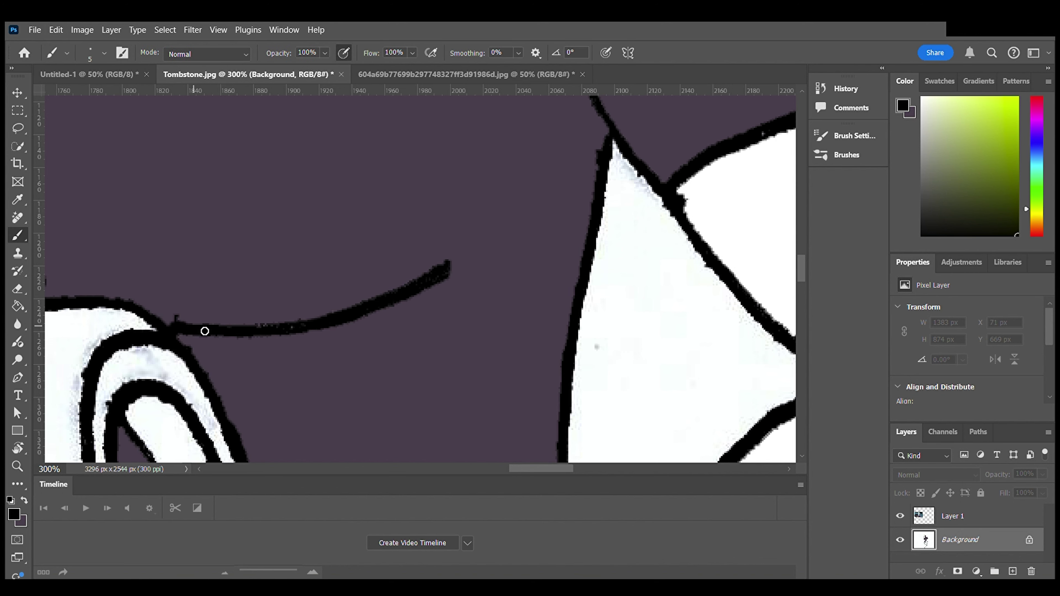
drag(204, 331, 294, 334)
key(x)
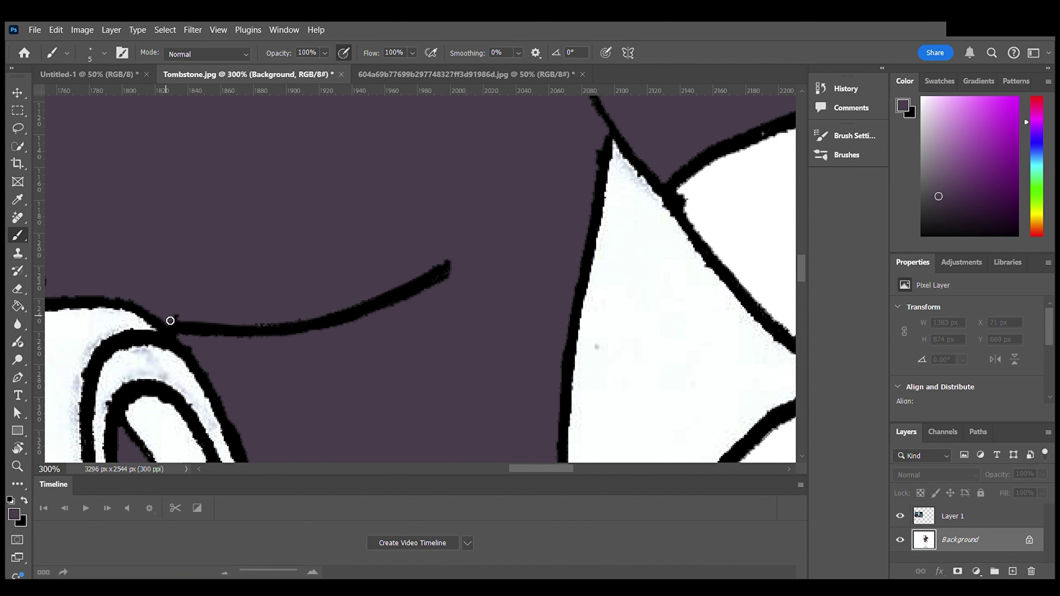
- Clean up the ragged outline at the hanging cloth's tip and paint the white spots beside the long strap dark purple
scroll(399, 249, down, 5)
scroll(400, 248, down, 2)
key(x)
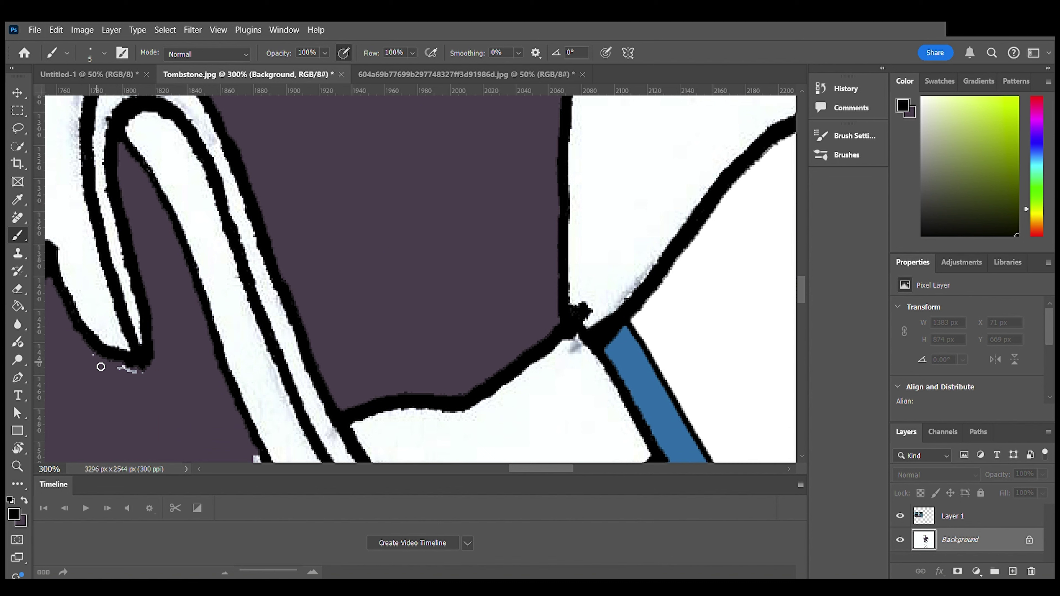
key(x)
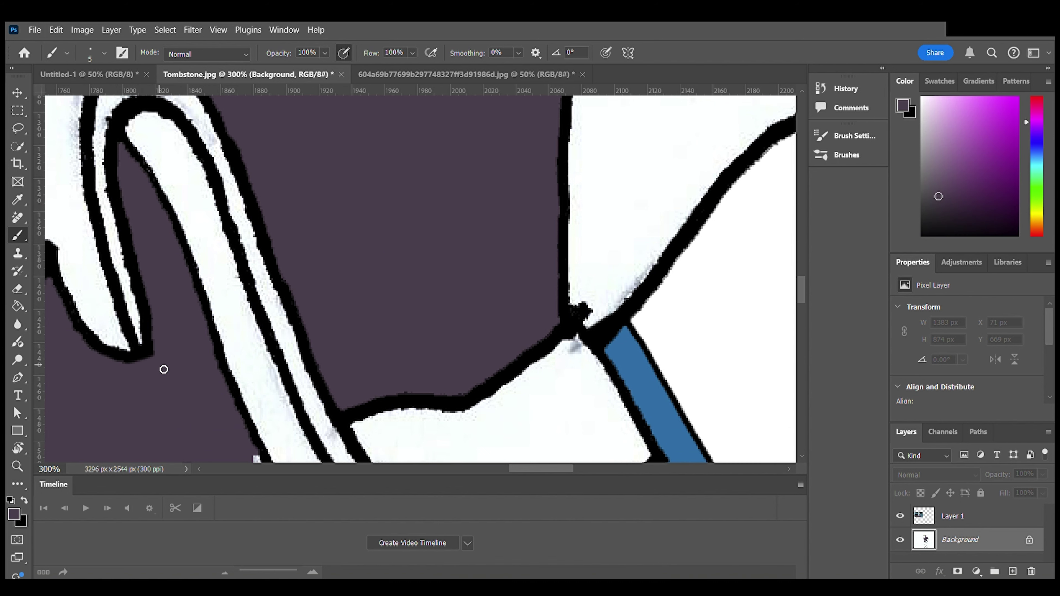
scroll(165, 368, down, 4)
drag(256, 308, 275, 343)
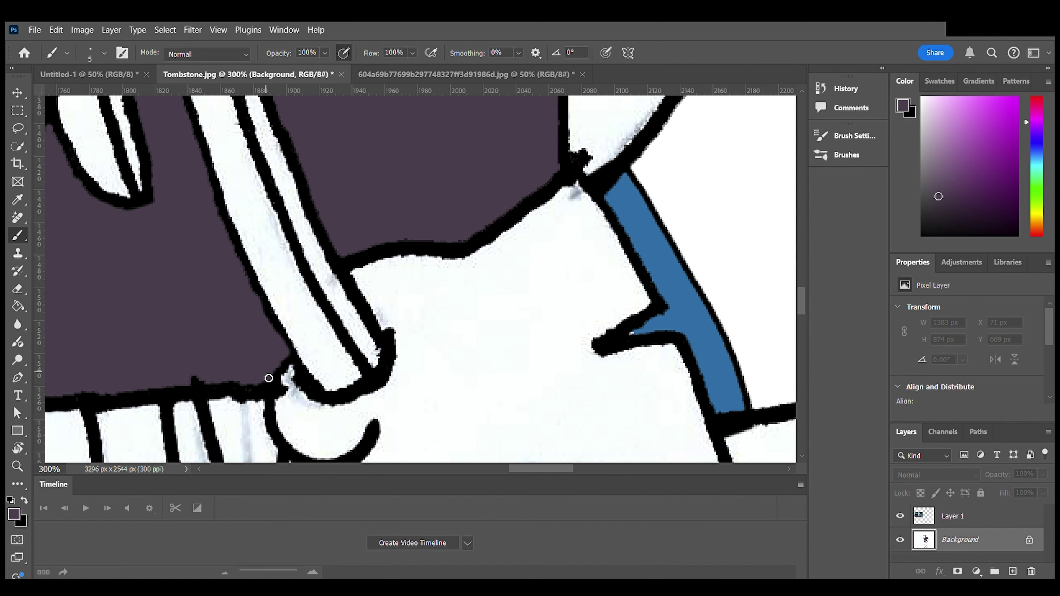
- Fill the glove resting at the belt with khaki tan and paint over the missed white spot by its thumb
scroll(501, 240, left, 20)
scroll(502, 241, right, 15)
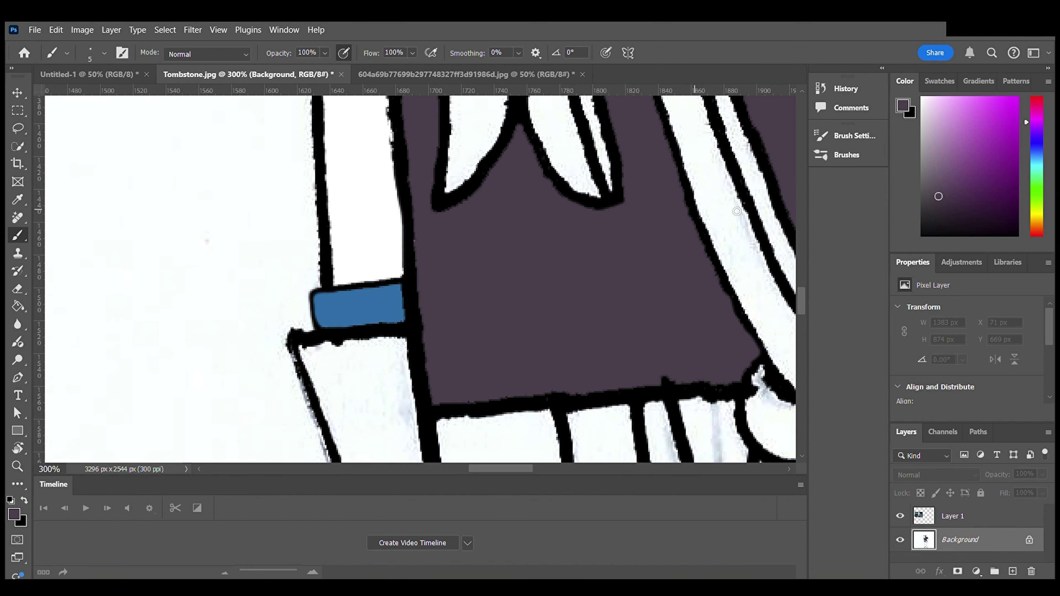
click(1036, 218)
click(961, 135)
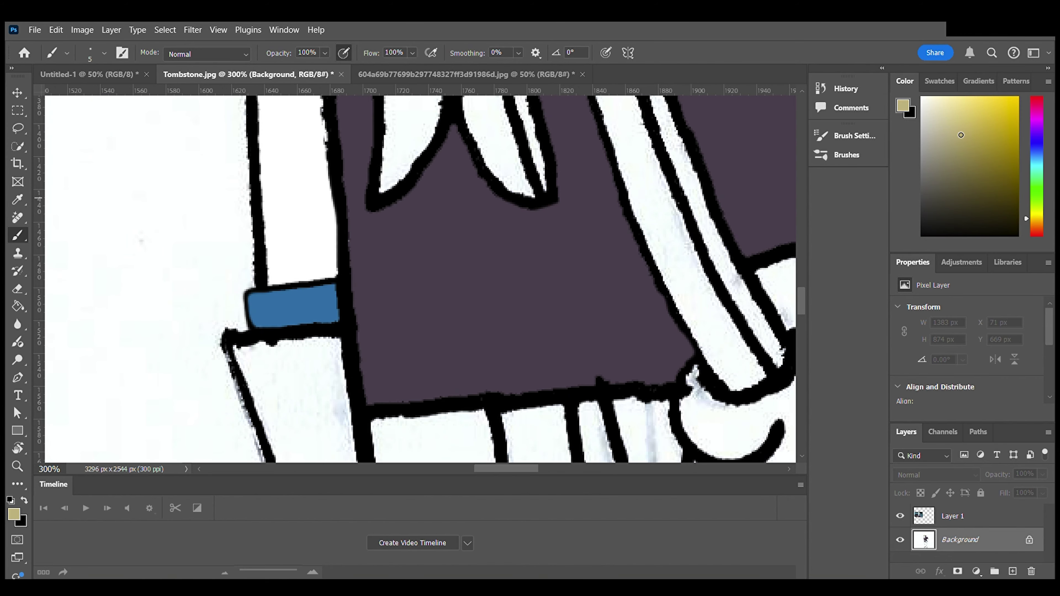
scroll(773, 300, down, 1)
scroll(772, 299, right, 3)
key(g)
click(565, 380)
key(b)
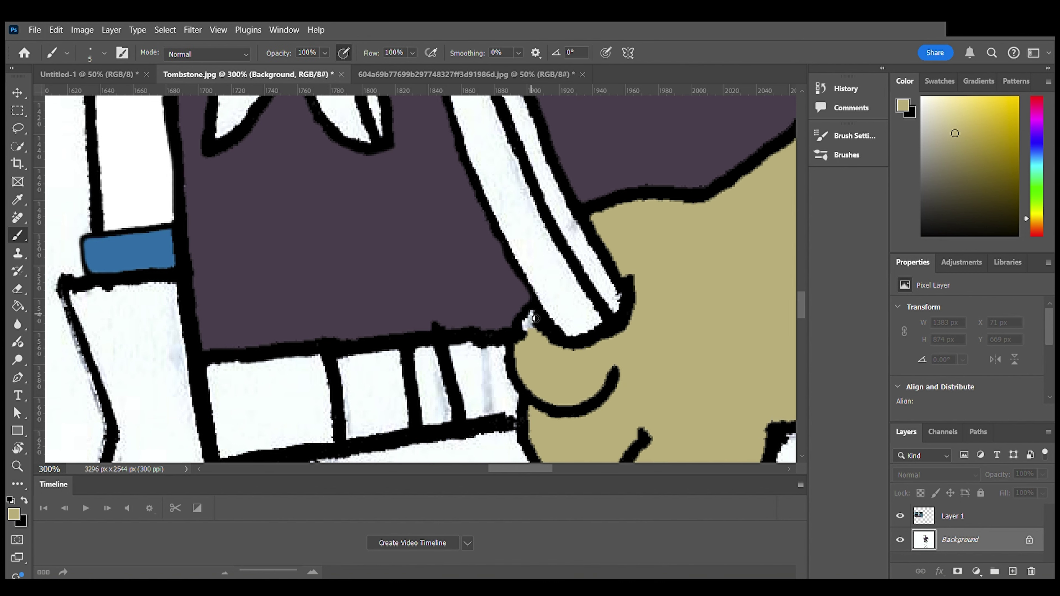
drag(536, 318, 525, 345)
- Fill the lowered hand's glove with the same khaki tan and touch up its edge
scroll(205, 351, left, 1)
key(g)
click(196, 355)
scroll(200, 351, down, 2)
key(b)
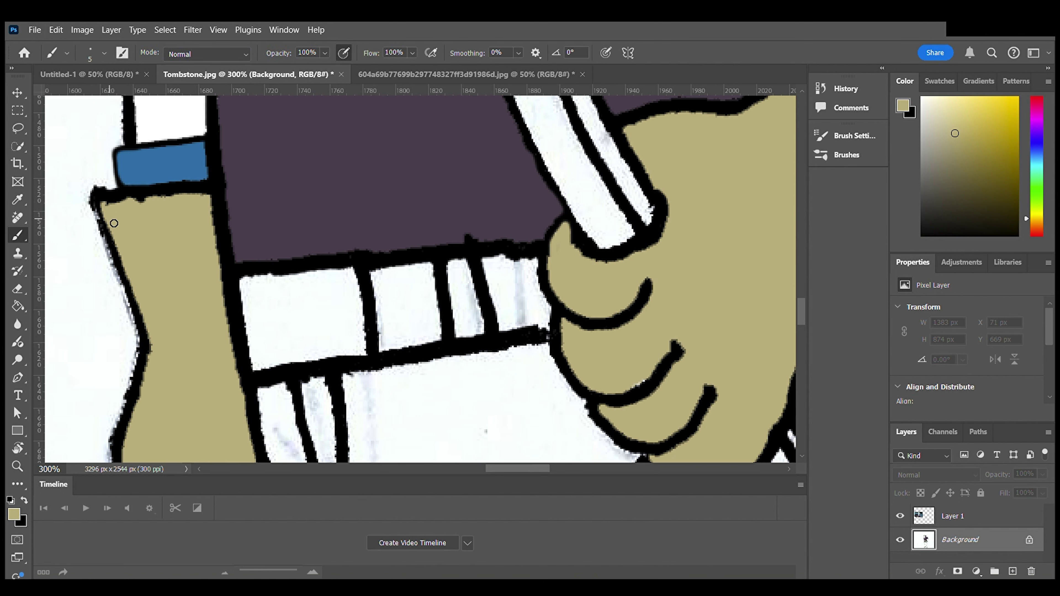
- Fill the belt buckle area with bright yellow
scroll(190, 229, down, 2)
click(1006, 103)
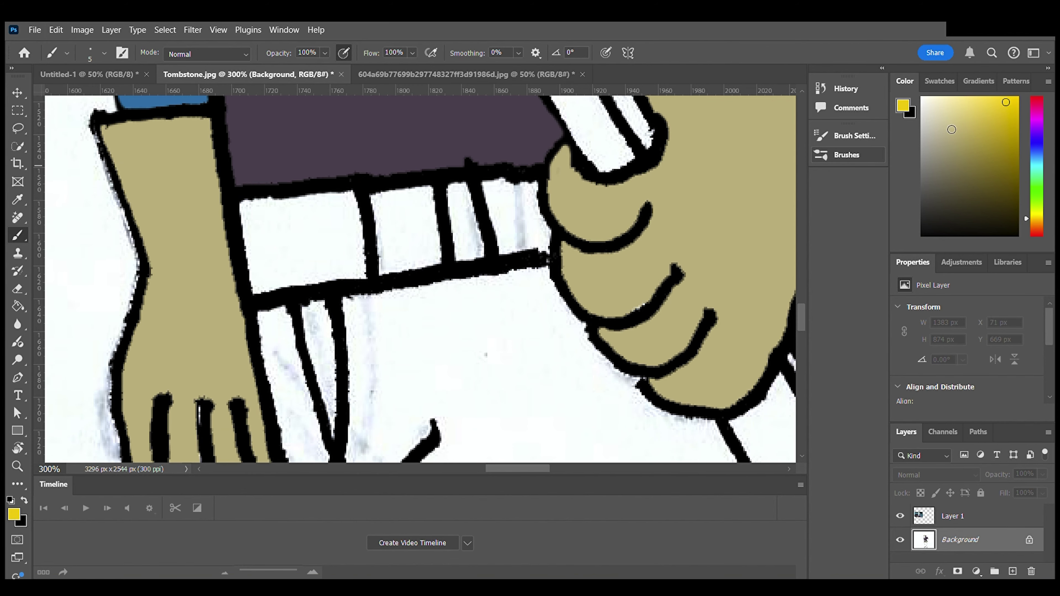
key(g)
click(336, 261)
scroll(470, 216, down, 3)
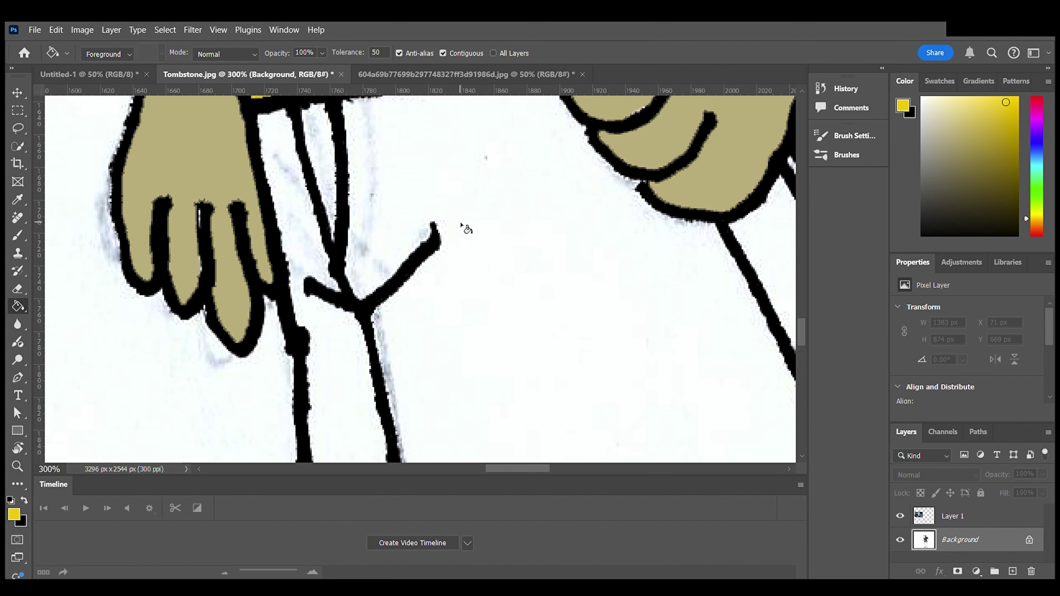
scroll(463, 227, left, 2)
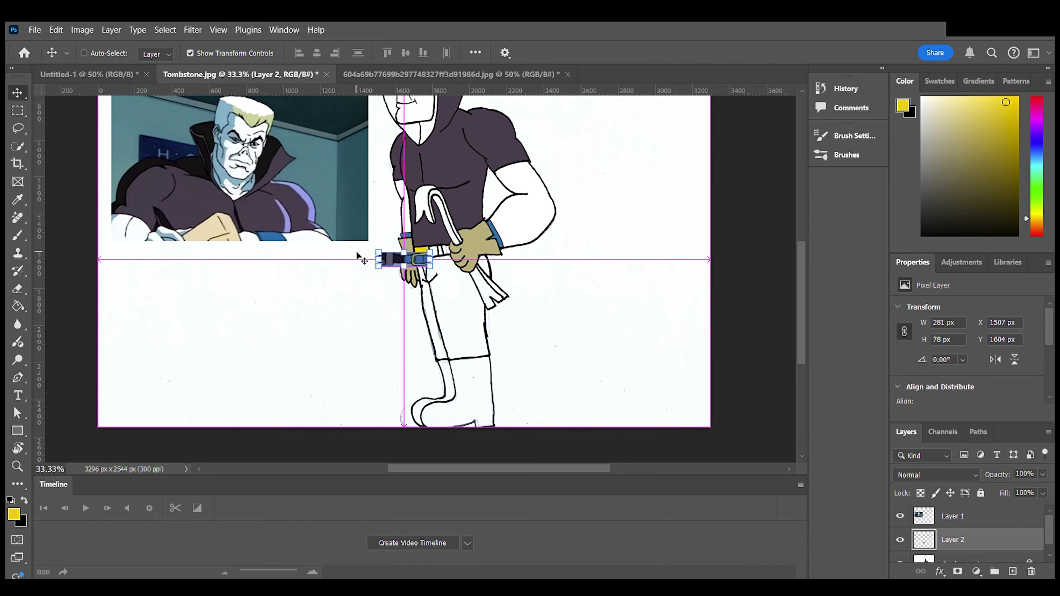
- Move the belt reference image into the empty area beside the lowered hand and deselect its layer
drag(367, 255, 189, 288)
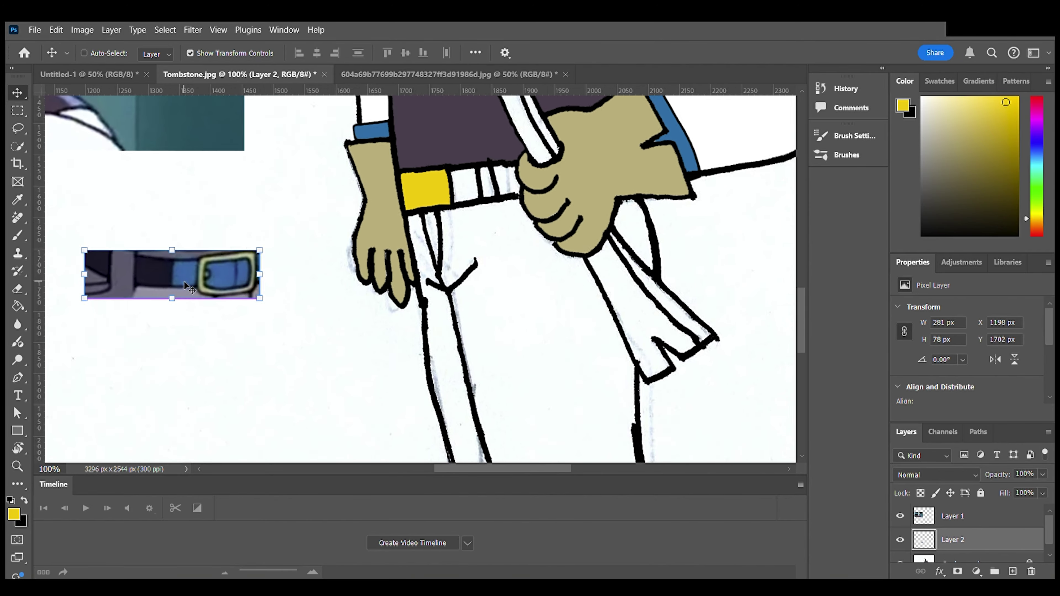
key(ctrl+plus)
scroll(185, 283, left, 4)
ctrl+click(355, 193)
scroll(354, 196, up, 1)
- Paint a solid blue rounded rectangle, about 63 x 45 px, inside the buckle on a new layer, using the reference belt's blue
key(i)
click(260, 326)
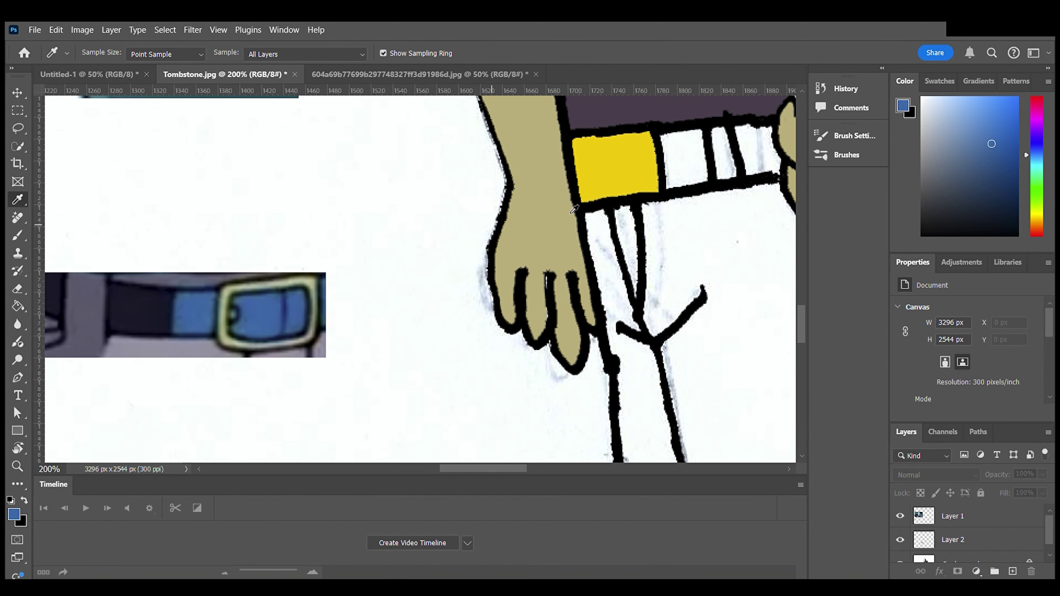
key(b)
key(ctrl+shift+alt+n)
mouse_move(575, 149)
mouse_down()
mouse_move(633, 148)
mouse_move(640, 187)
mouse_move(595, 194)
mouse_move(588, 177)
mouse_move(601, 190)
mouse_move(643, 177)
mouse_move(642, 152)
mouse_move(582, 154)
mouse_up()
key(ctrl+z)
key(g)
click(600, 165)
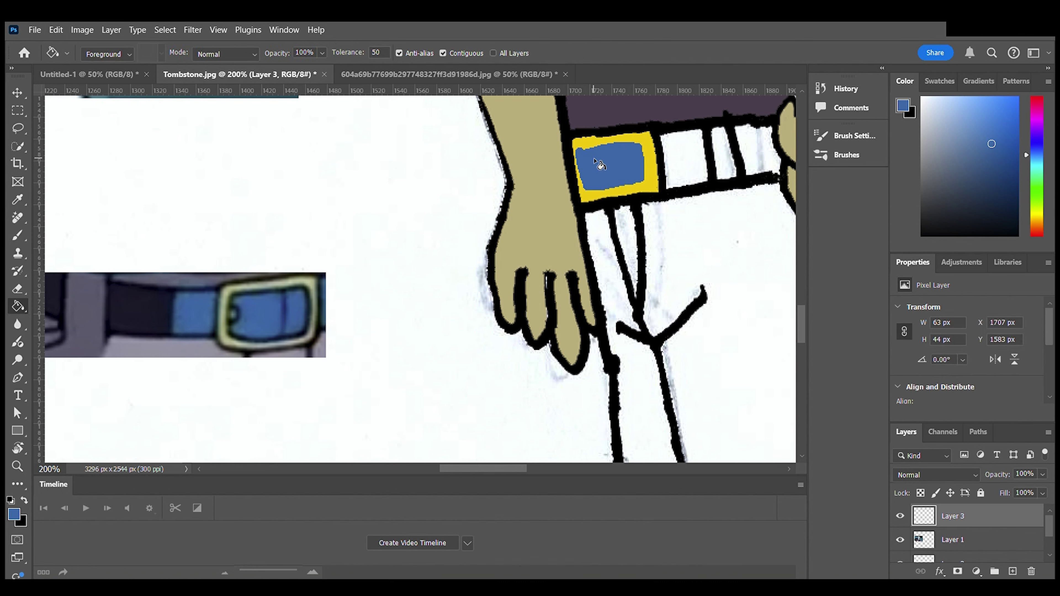
key(b)
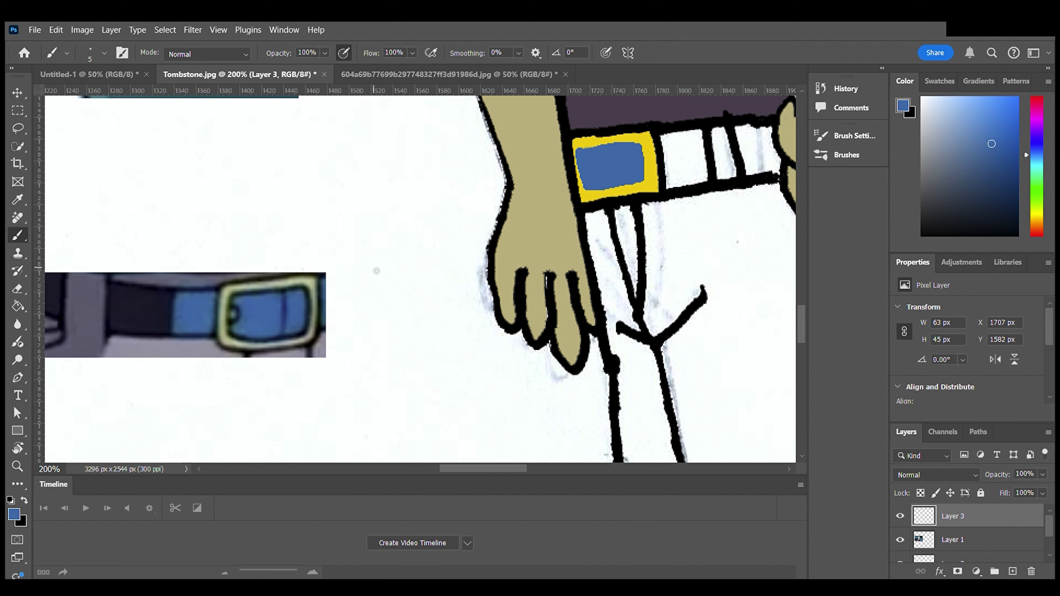
- Sample the muted gray-green from the edge of the reference buckle's frame as the fill color
key(i)
click(219, 312)
key(g)
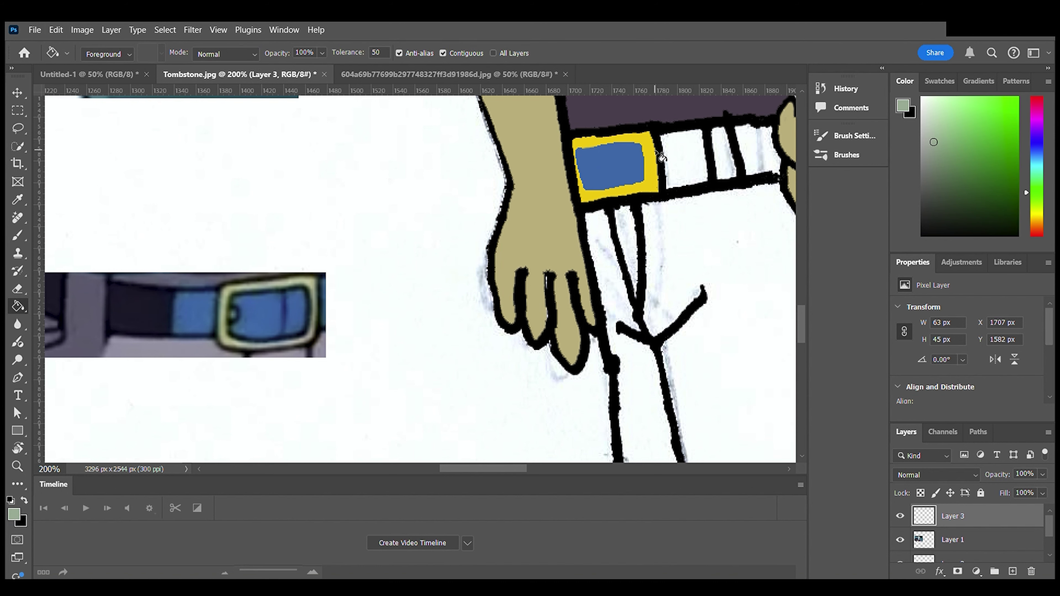
click(661, 156)
key(ctrl+z)
click(972, 550)
scroll(968, 542, down, 1)
click(967, 534)
click(647, 190)
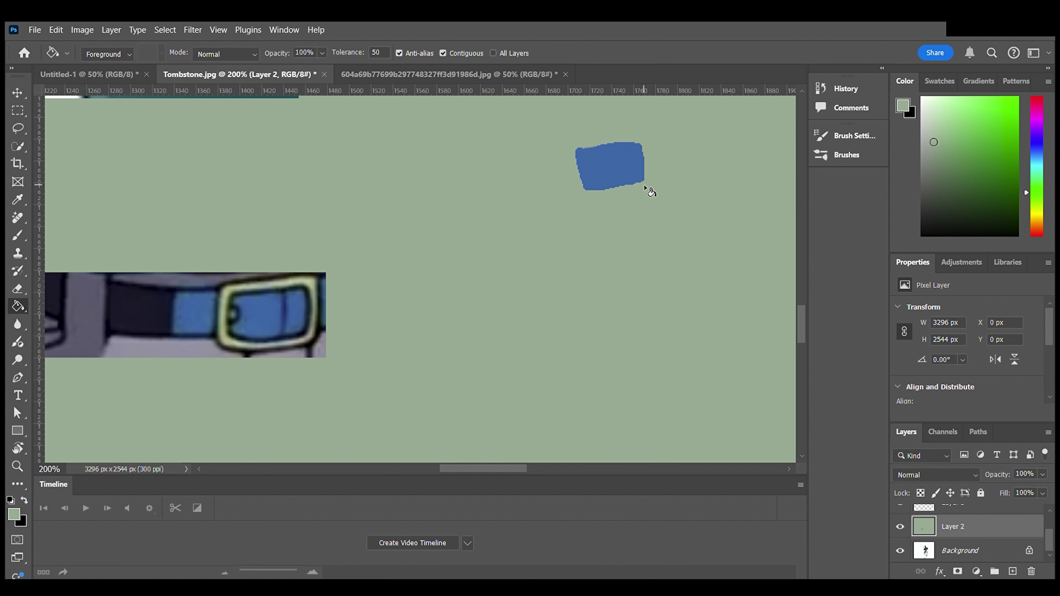
key(ctrl+z)
- Fill the yellow buckle frame on the Background layer with the sampled gray-green
click(956, 548)
click(650, 183)
scroll(650, 182, up, 1)
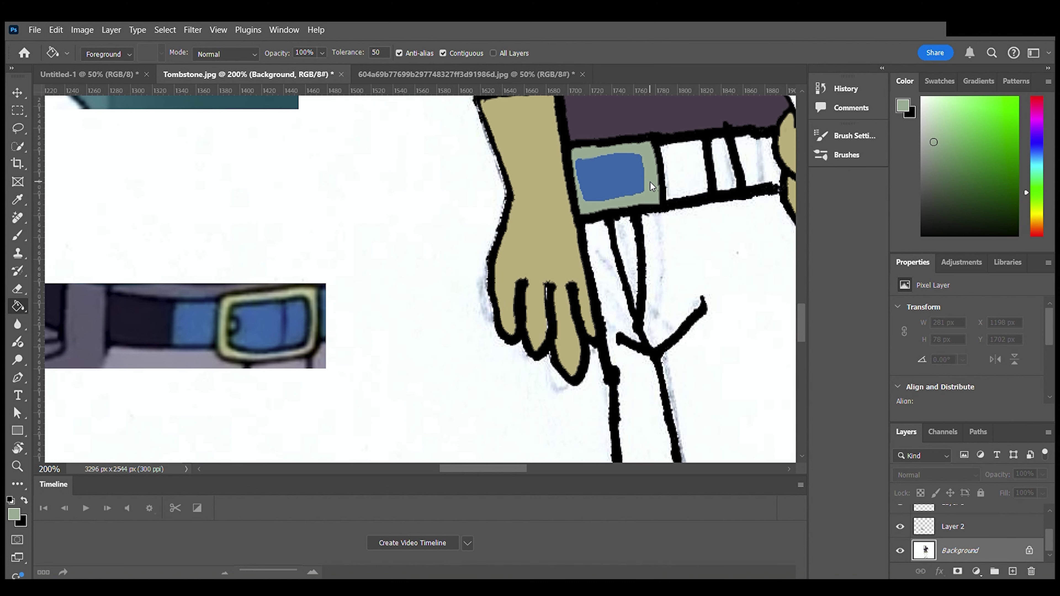
scroll(652, 186, up, 1)
click(17, 92)
click(632, 206)
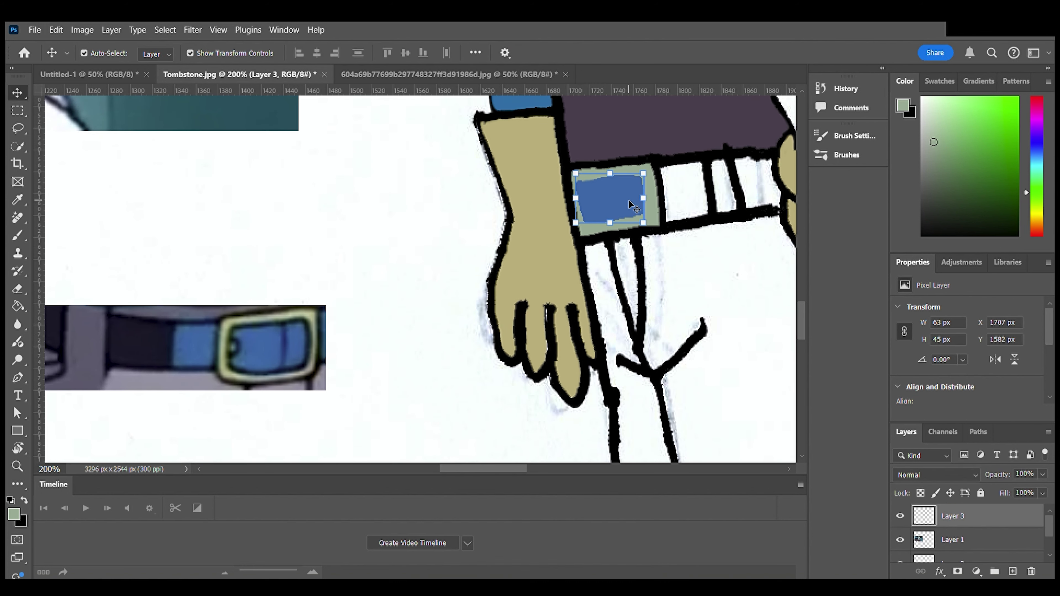
click(437, 286)
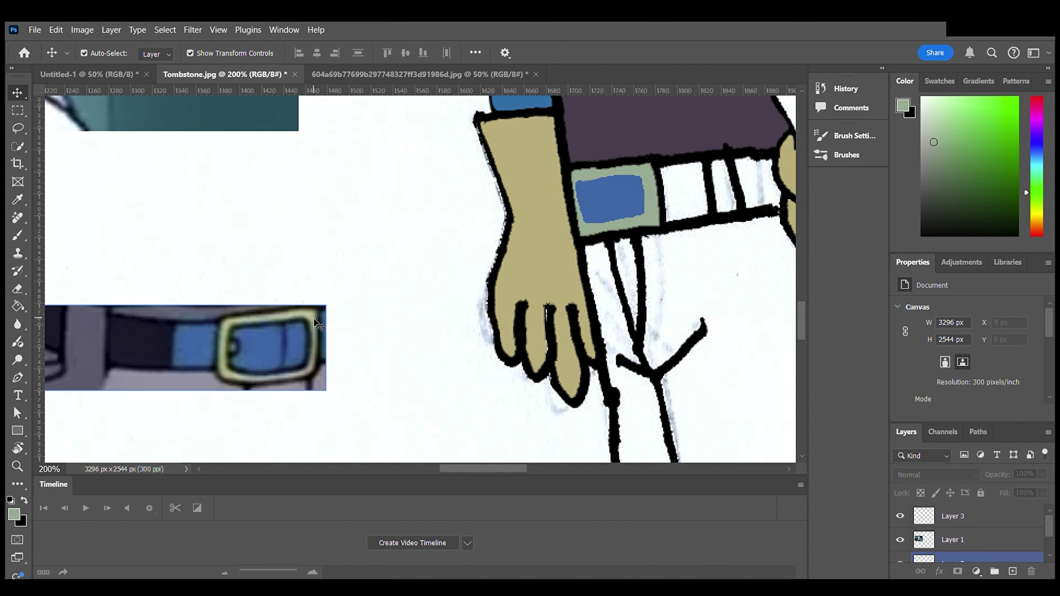
- Fill the belt segments beside the buckle with the reference strap's blue on the Background layer and touch up the belt's end in black
key(i)
click(206, 357)
key(g)
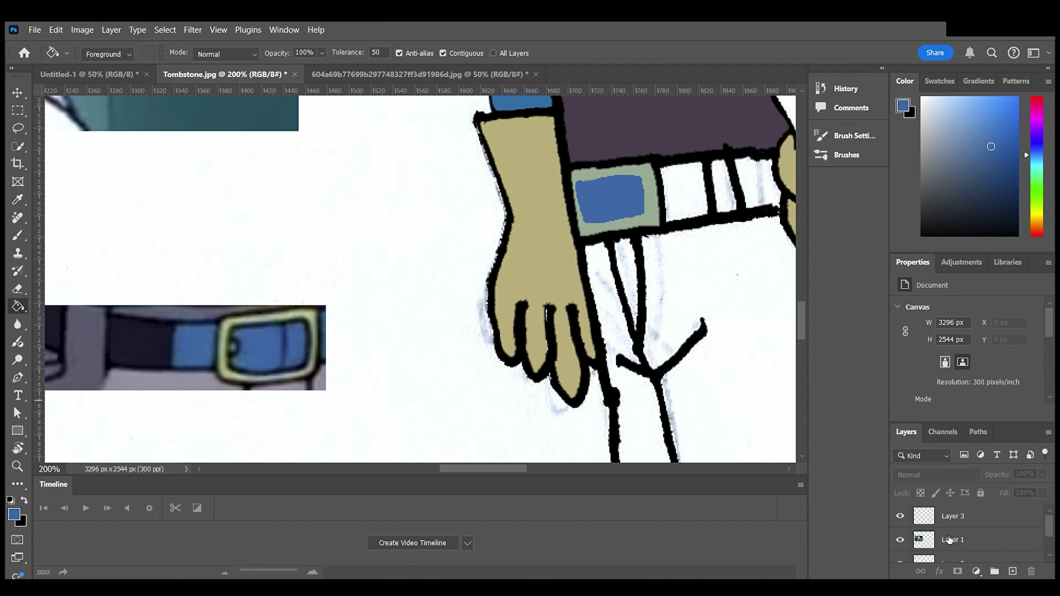
scroll(949, 540, down, 2)
click(959, 551)
click(690, 211)
click(765, 205)
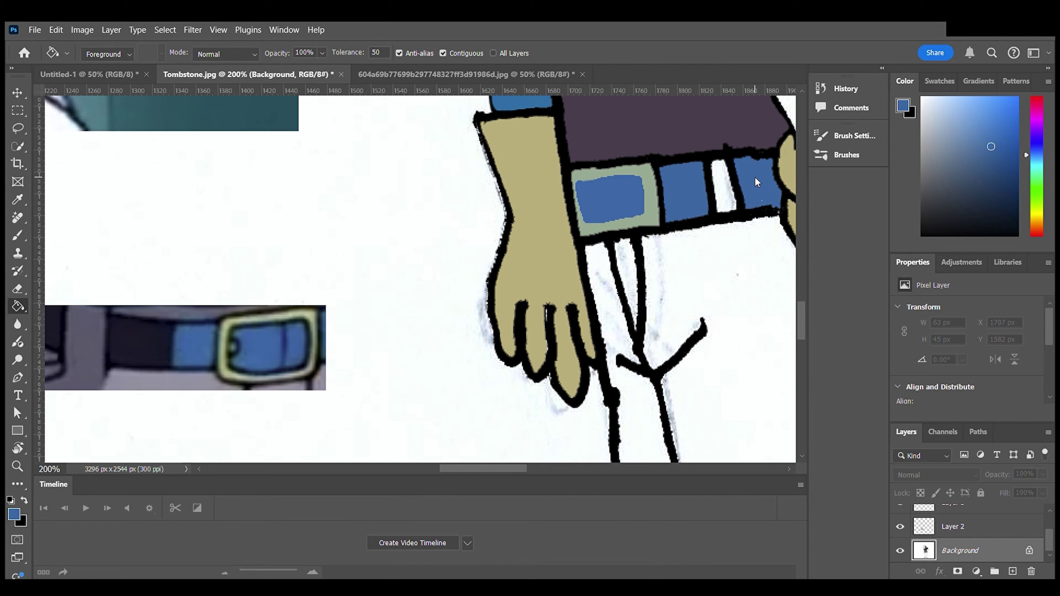
drag(766, 205, 580, 205)
key(b)
key(x)
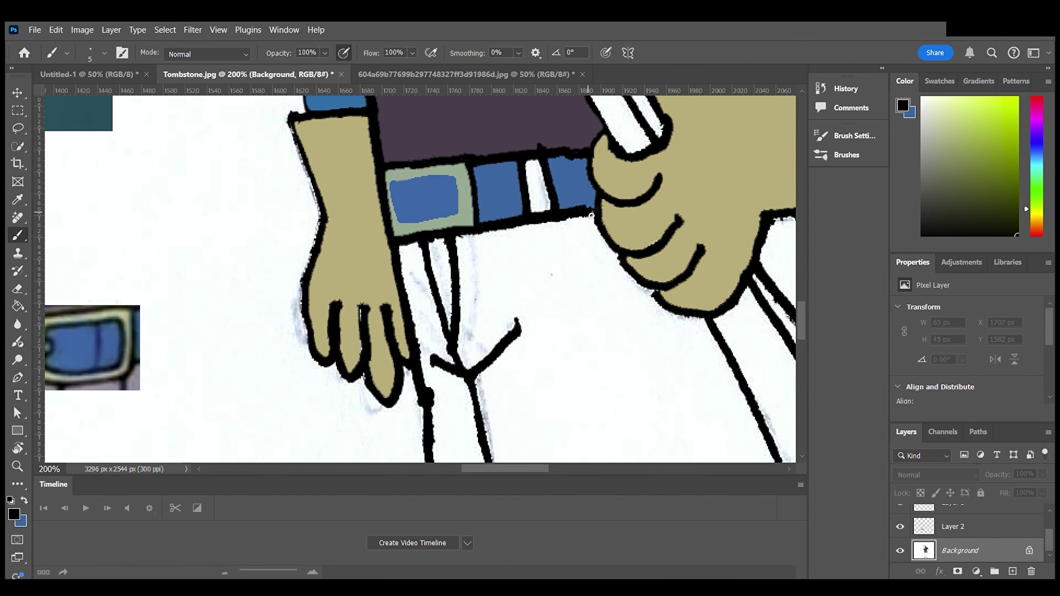
- Sample the grayish lavender below the reference belt and fill the trousers, including the areas around the upper folds, with it
key(i)
scroll(146, 379, left, 3)
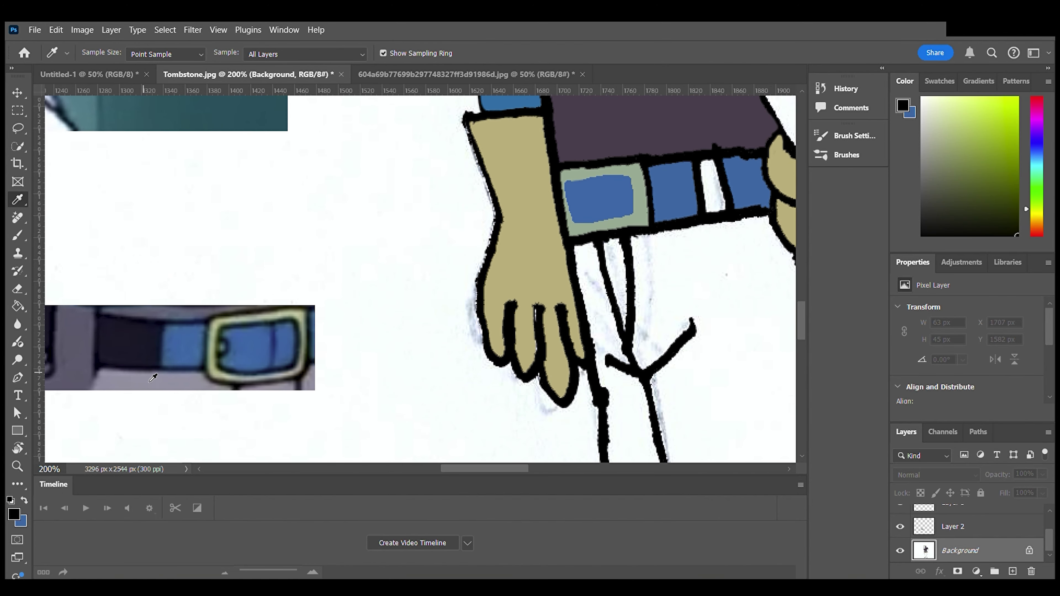
click(187, 385)
key(g)
click(623, 288)
click(600, 298)
click(659, 295)
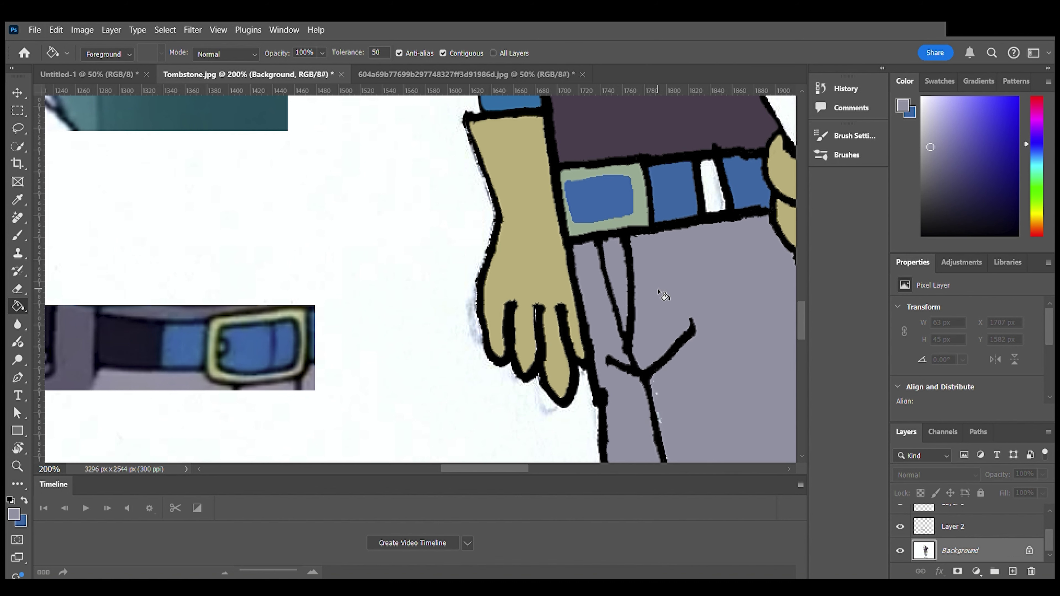
- Touch up the line between the fingers of the hanging hand in black on the Background layer
key(b)
key(x)
alt+click(596, 329)
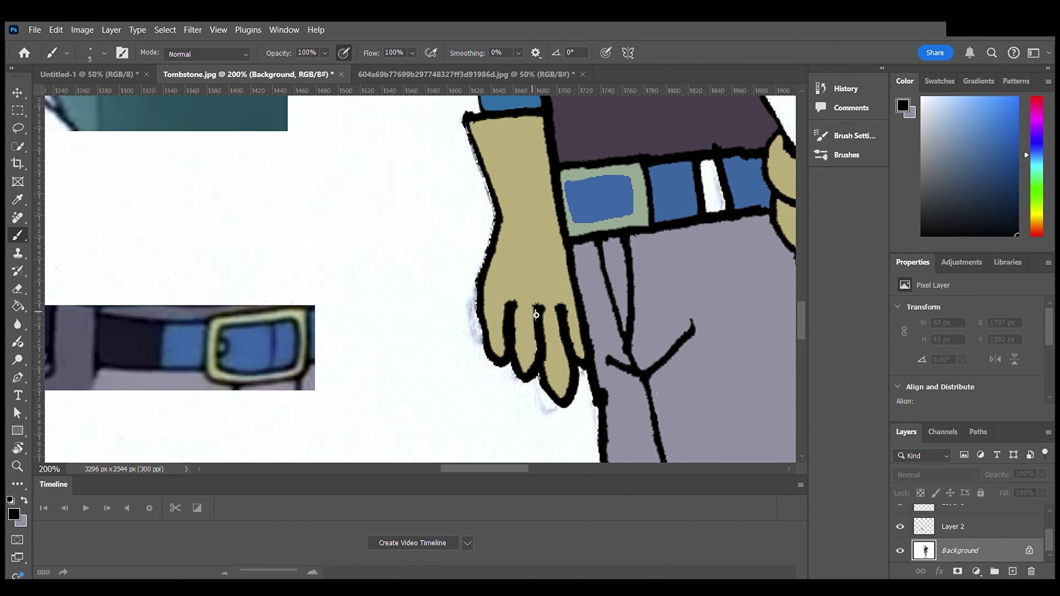
drag(539, 319, 541, 357)
scroll(545, 386, right, 5)
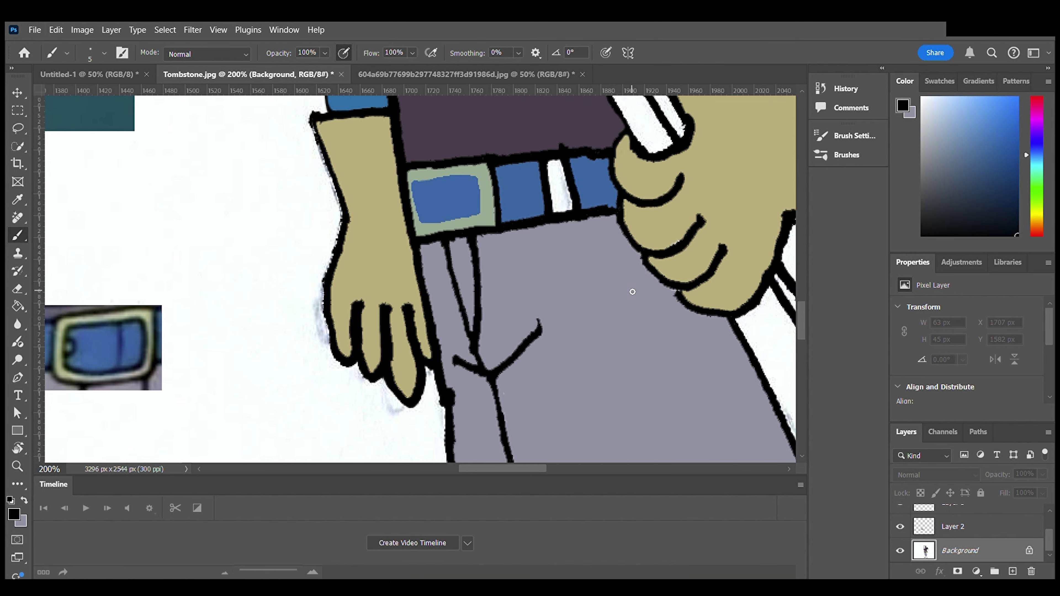
- Fill the belt loop and the hip area behind the gripping hand with the trousers' grayish lavender
key(g)
key(x)
scroll(559, 224, down, 8)
scroll(559, 223, right, 5)
scroll(559, 223, down, 5)
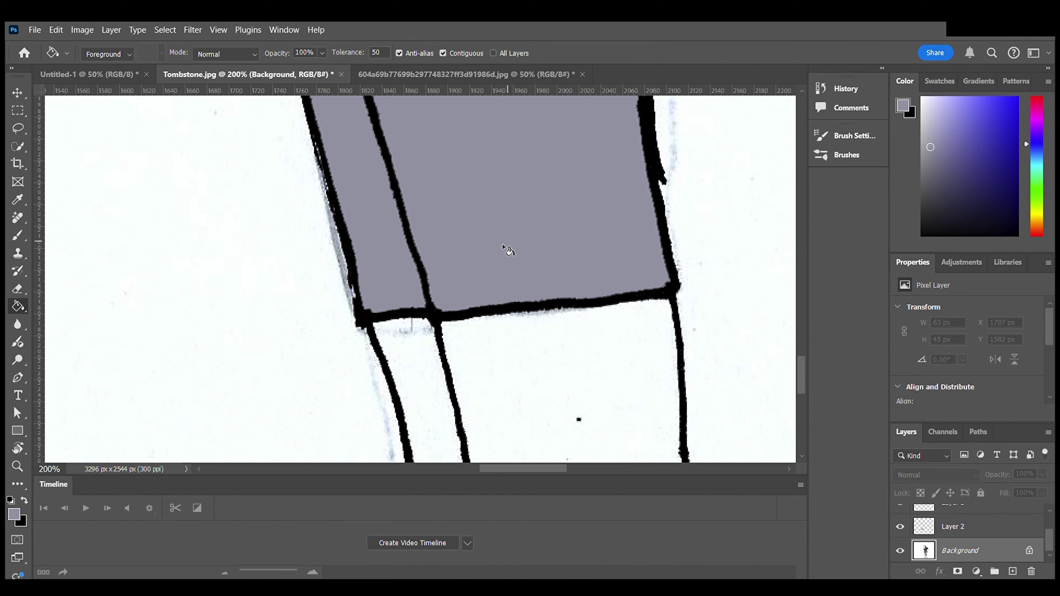
key(x)
key(b)
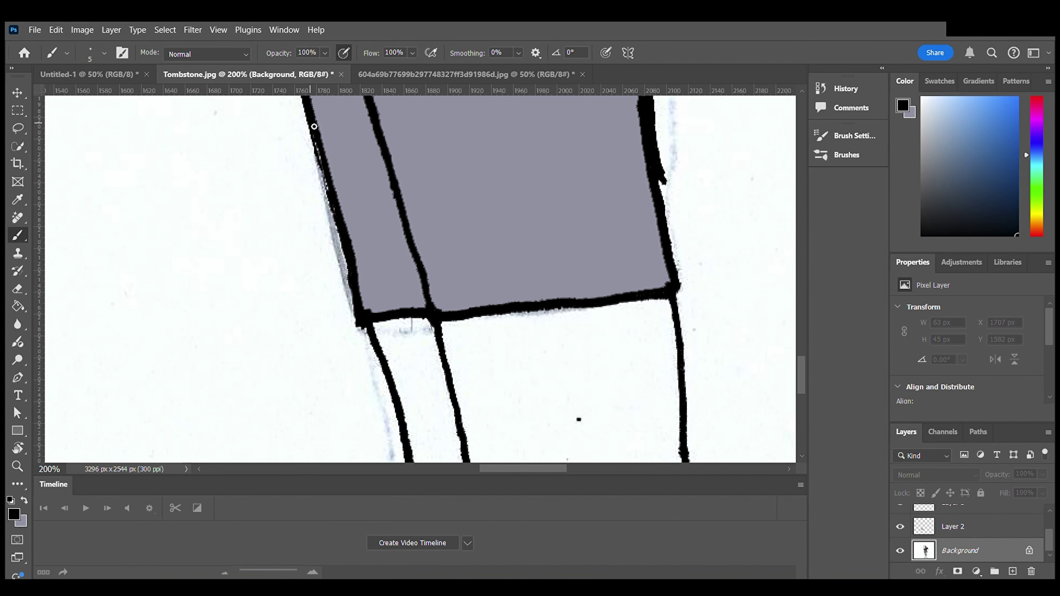
scroll(352, 254, up, 10)
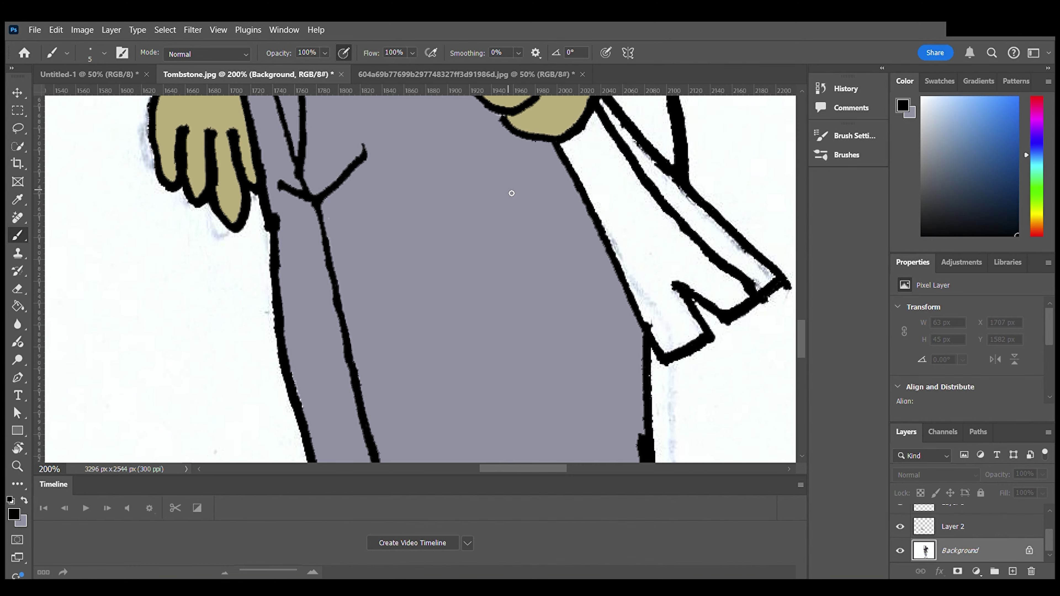
key(x)
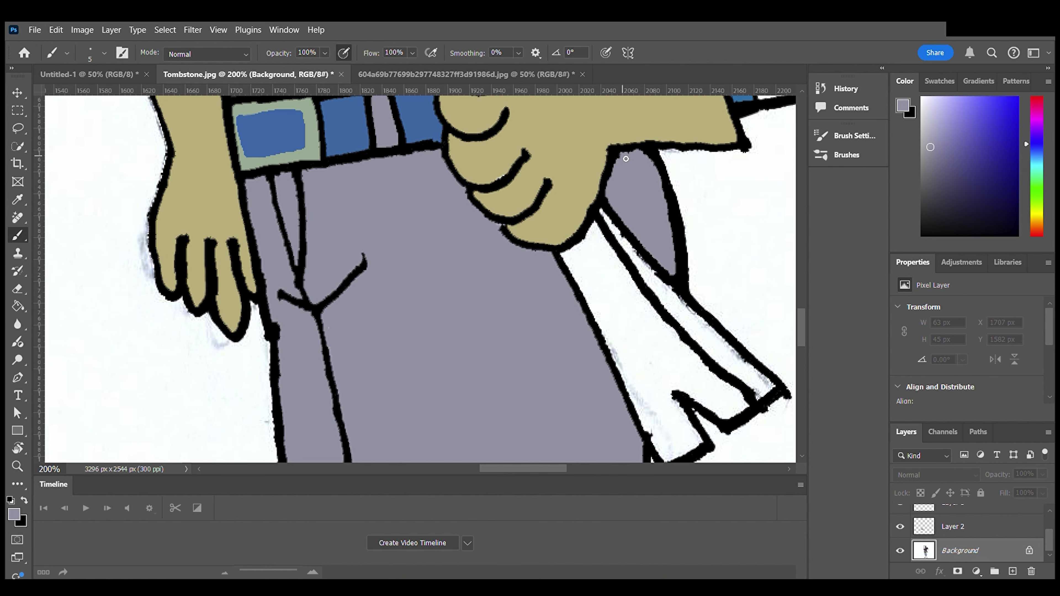
- Choose a dark gray and fill the narrow strip of the cloth band hanging below the gripping hand
scroll(625, 158, up, 5)
drag(926, 188, 922, 206)
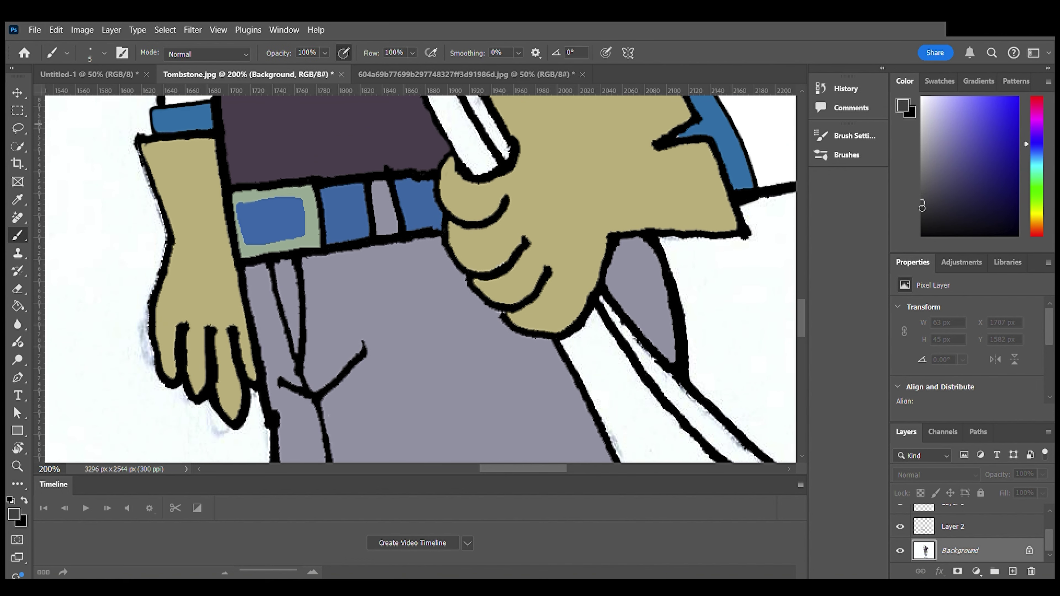
scroll(657, 250, right, 3)
key(g)
click(543, 391)
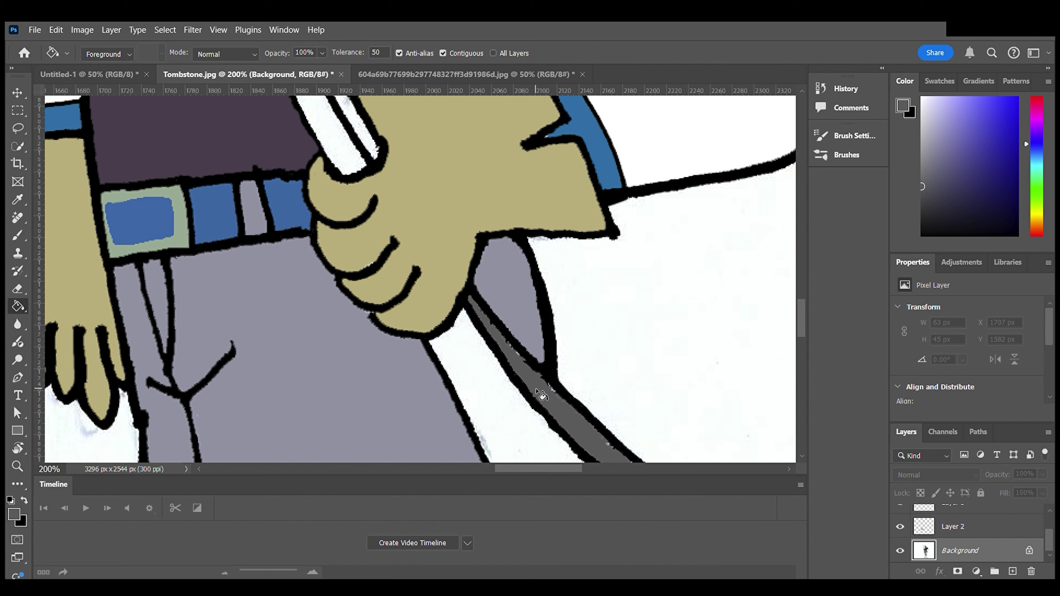
- Paint over the white specks inside the narrow cloth strip with the same dark gray
scroll(551, 375, down, 5)
scroll(551, 376, right, 3)
key(ctrl+plus)
key(ctrl+plus)
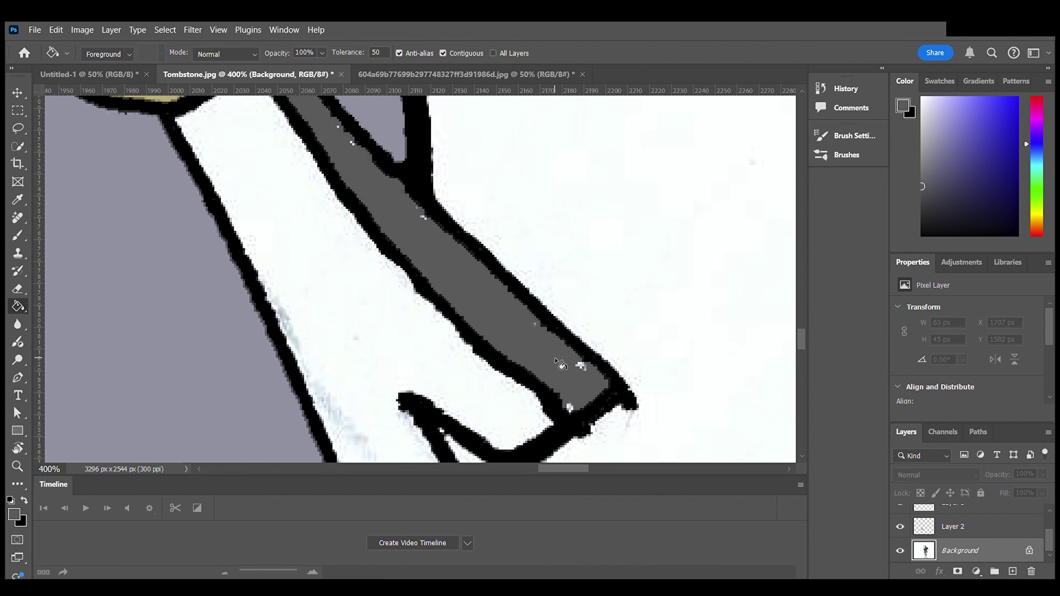
key(b)
mouse_move(551, 389)
mouse_down()
mouse_move(576, 361)
mouse_move(593, 378)
mouse_move(429, 223)
mouse_up()
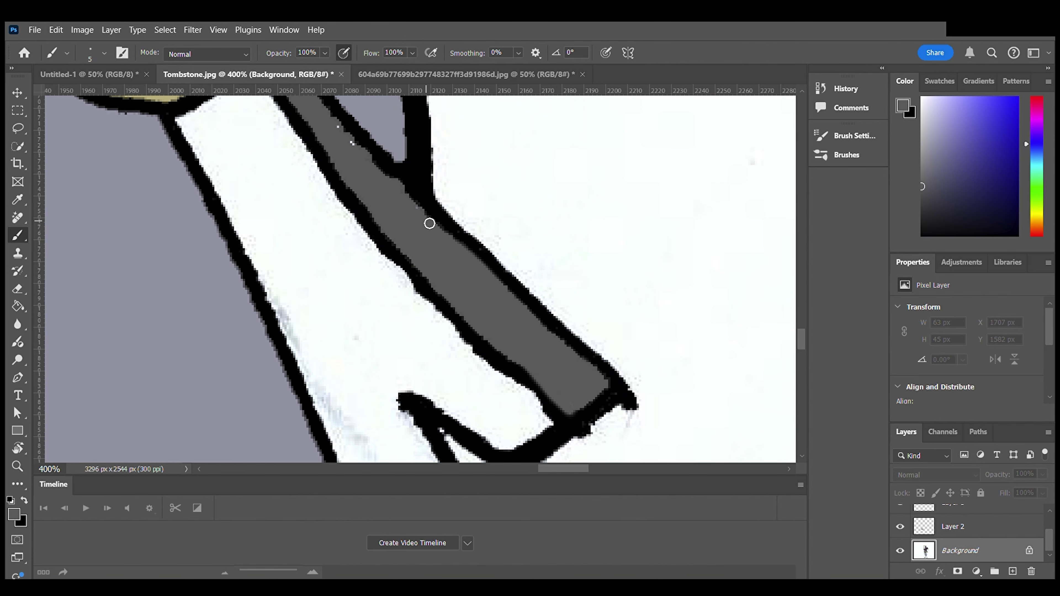
- Fill the wide strip of the hanging cloth band with the dark gray
key(g)
click(303, 195)
key(b)
scroll(303, 352, down, 3)
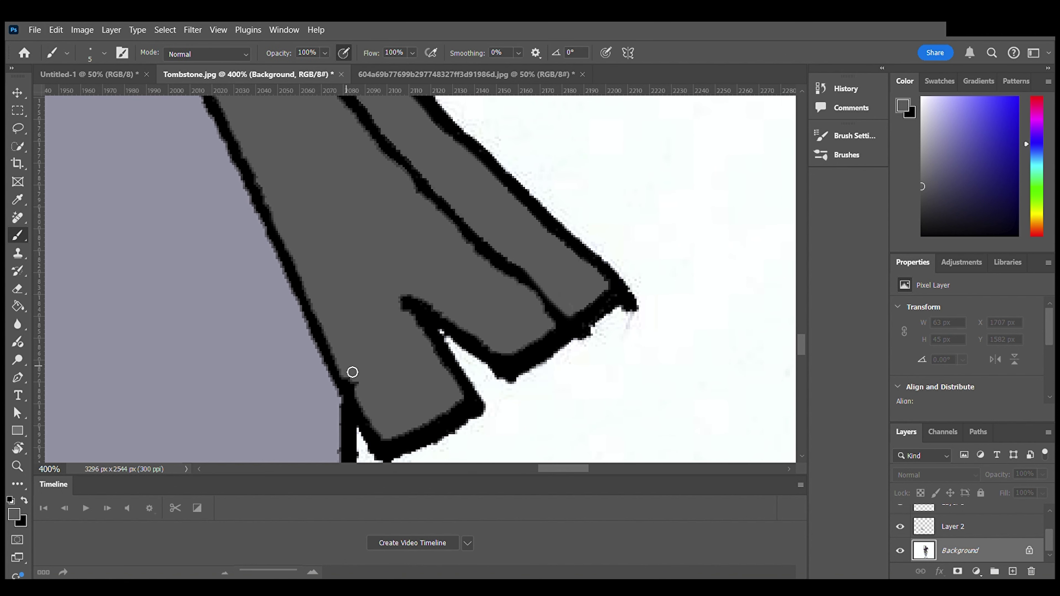
- Redraw the dividing line between the two cloth strips in black and clean up its edges with the dark gray
scroll(493, 319, up, 1)
key(x)
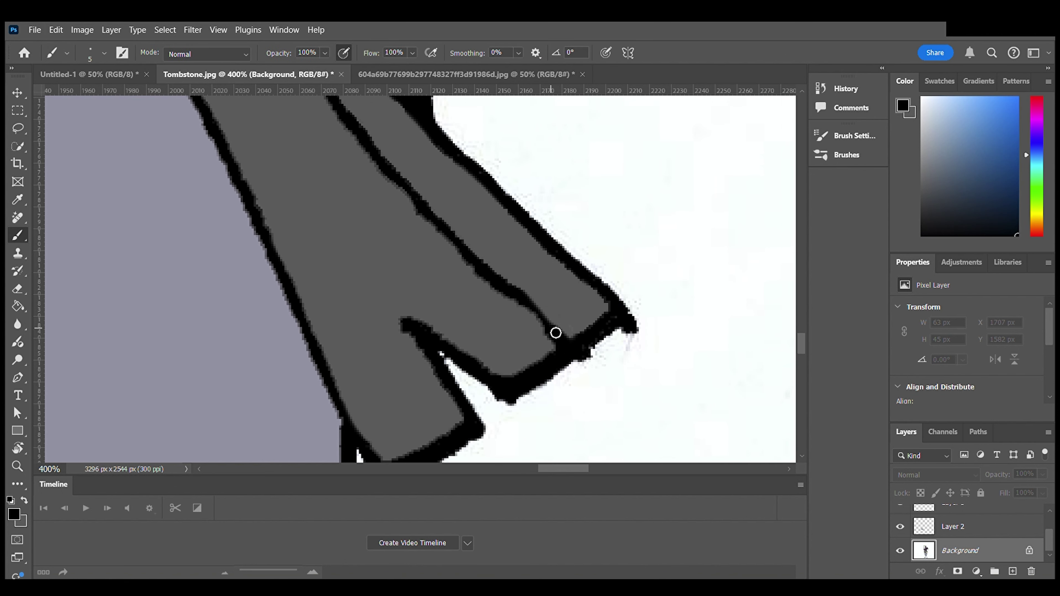
mouse_move(556, 332)
mouse_down()
mouse_move(403, 182)
mouse_move(569, 359)
mouse_up()
key(ctrl+z)
key(x)
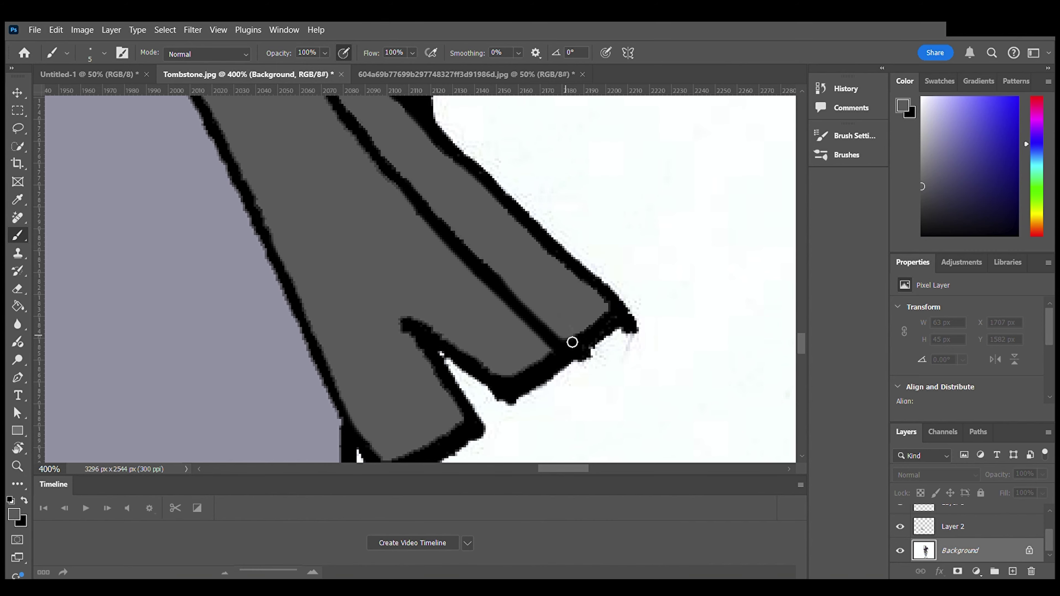
key(x)
- Fill the cloth band above the gripping hand and its loop and loose end on the chest with the dark gray
scroll(491, 318, up, 10)
scroll(489, 317, left, 3)
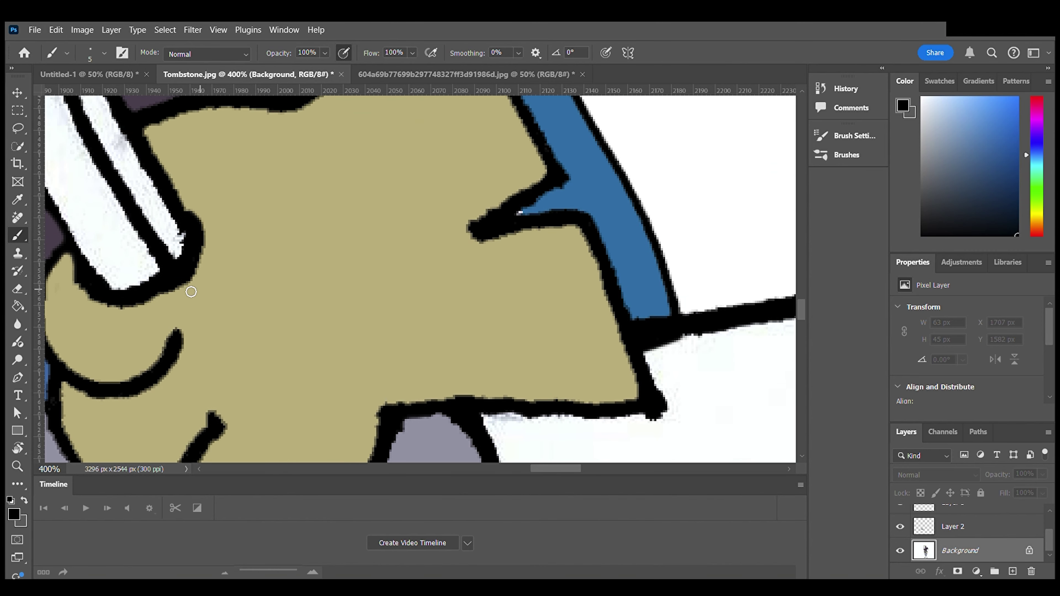
key(x)
key(g)
click(135, 250)
key(b)
scroll(182, 240, up, 3)
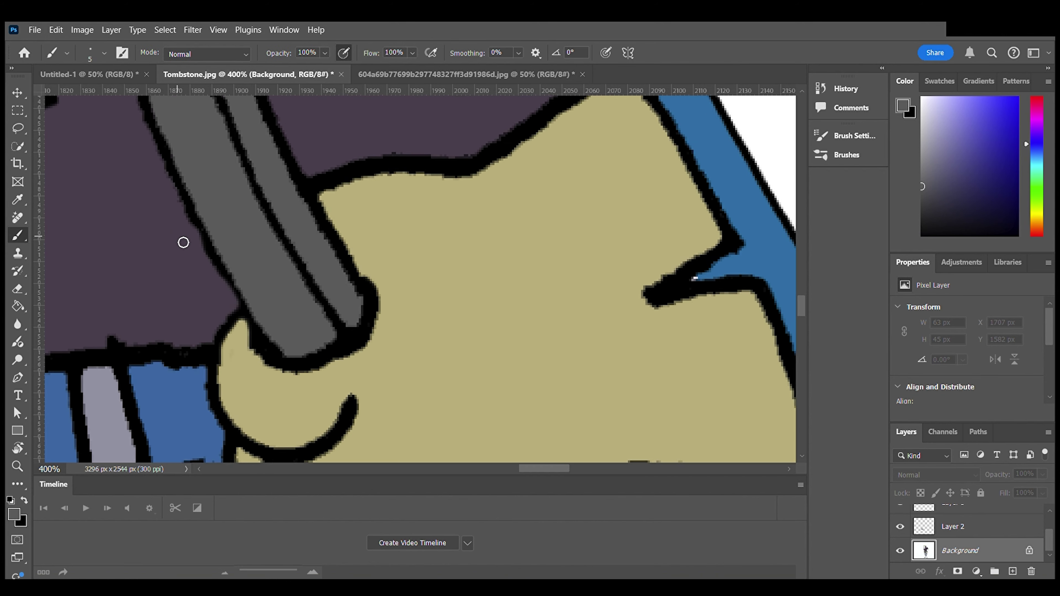
scroll(182, 239, left, 5)
key(g)
click(208, 237)
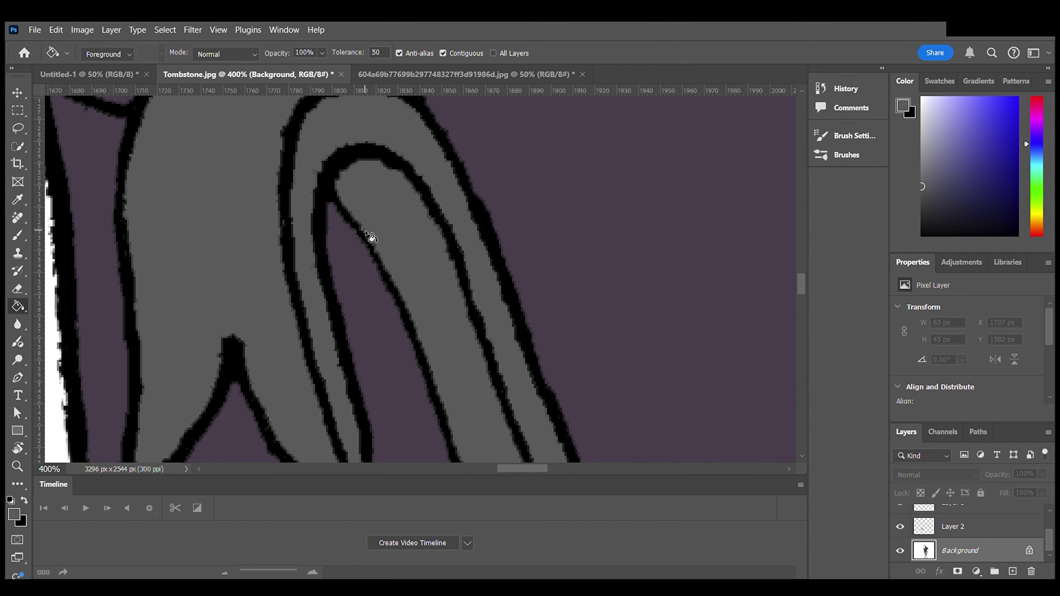
- Redraw the diagonal cloth band's edge from the chest loop to the hand in black, trimming it with dark gray
key(b)
scroll(338, 190, down, 3)
scroll(329, 149, up, 2)
key(x)
mouse_move(333, 151)
mouse_down()
mouse_move(375, 201)
mouse_move(444, 343)
mouse_move(424, 297)
mouse_move(482, 476)
mouse_up()
key(x)
drag(428, 280, 475, 390)
scroll(492, 312, down, 3)
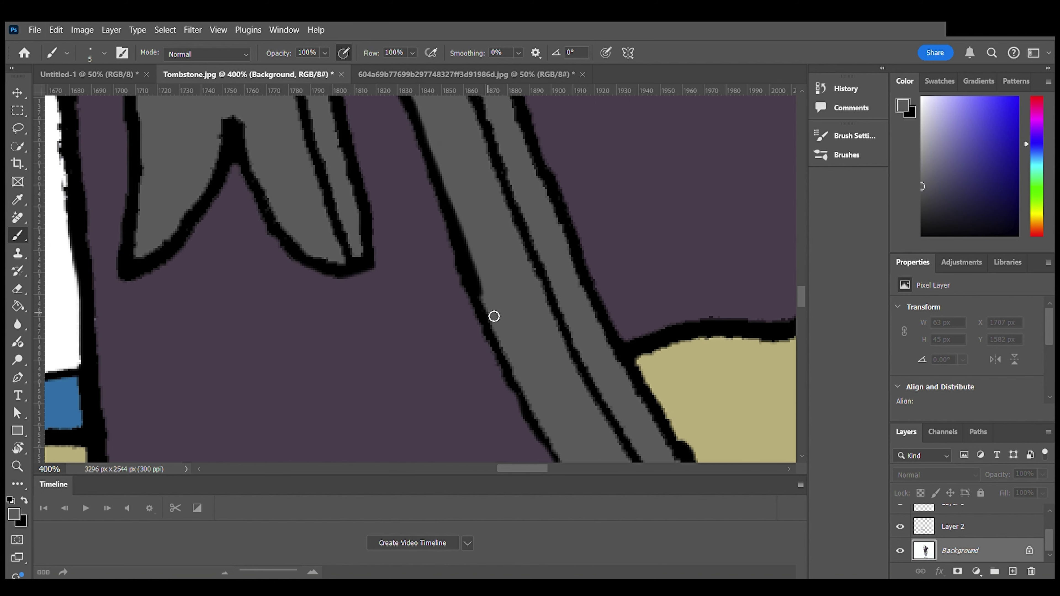
scroll(485, 234, down, 2)
key(x)
drag(487, 235, 580, 422)
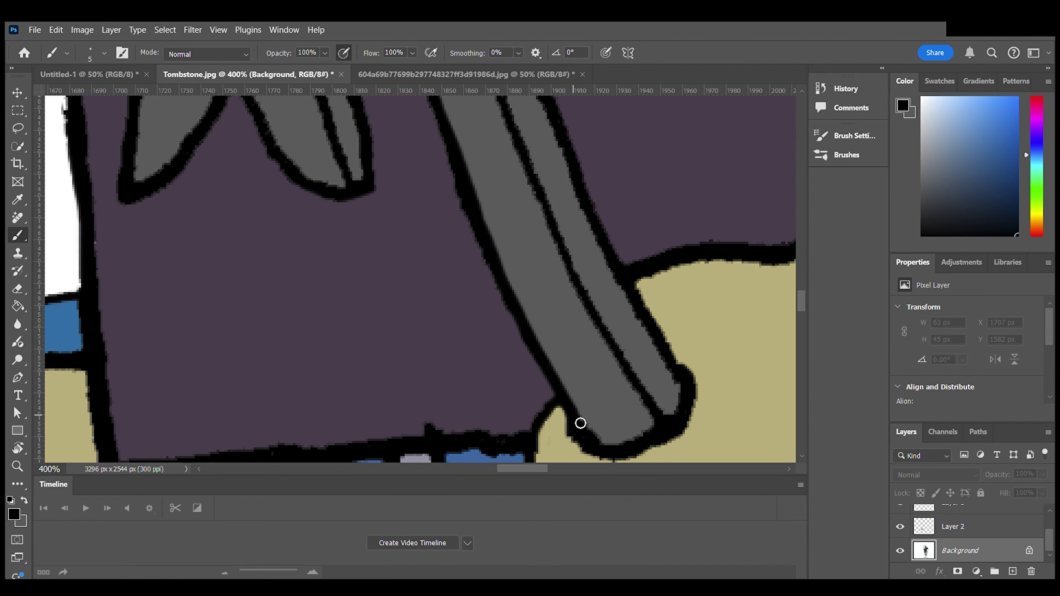
scroll(459, 325, down, 2)
- Fill the inside of the eye with pure white
scroll(449, 306, up, 5)
scroll(449, 306, left, 2)
scroll(449, 306, up, 10)
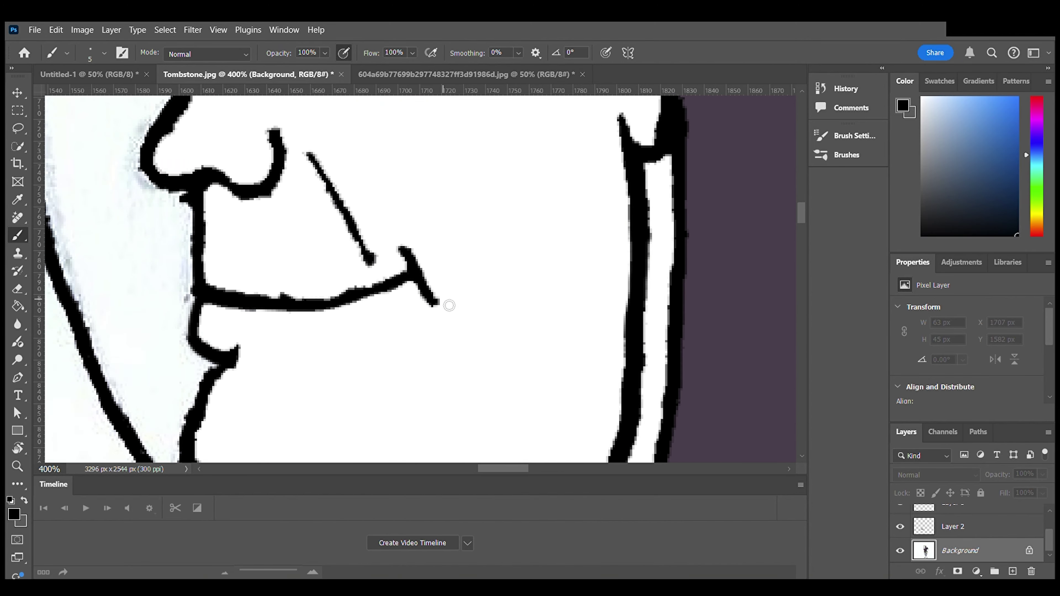
scroll(449, 303, left, 2)
key(x)
key(g)
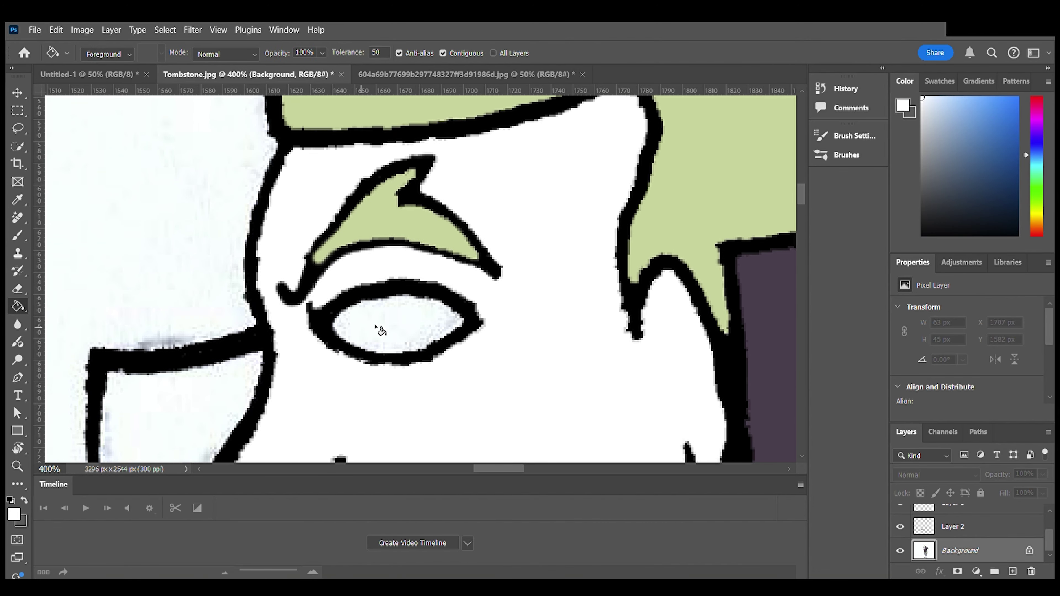
click(379, 330)
- Paint the iris edge across the eye in bright red and fill the front part of the eye with it
click(1036, 98)
drag(1005, 158, 1017, 98)
key(b)
drag(379, 306, 383, 363)
key(g)
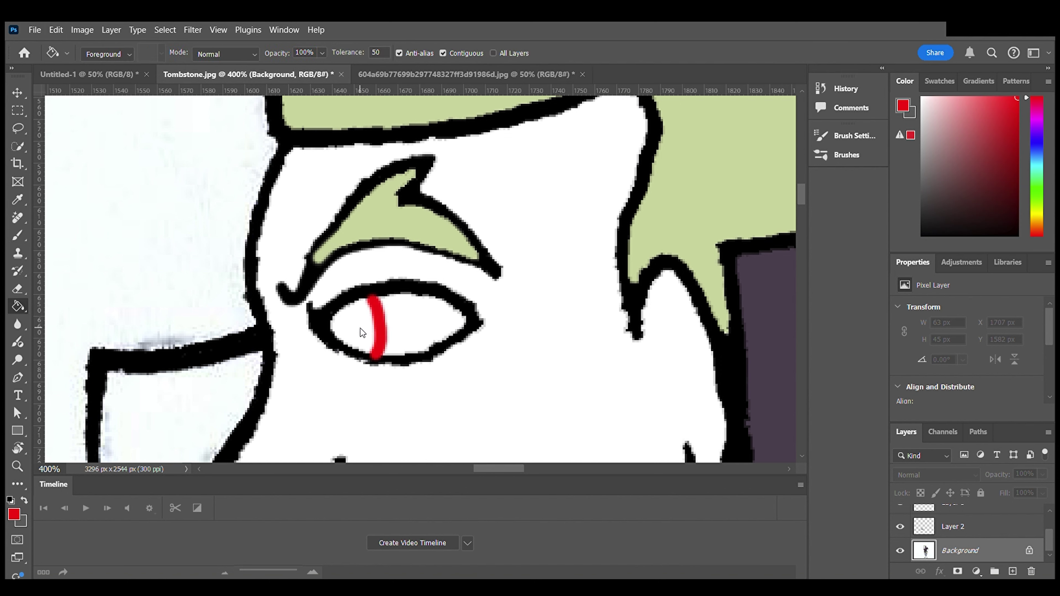
click(362, 334)
- Paint a black pupil with a small white highlight inside the red iris
key(x)
click(1016, 235)
key(b)
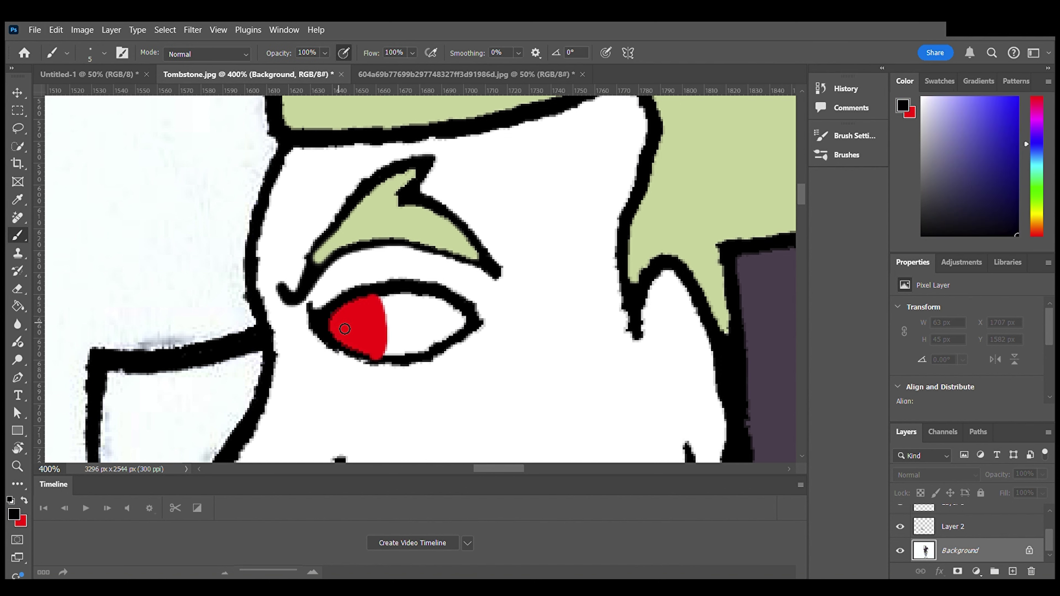
mouse_move(337, 325)
mouse_down()
mouse_move(352, 332)
mouse_move(343, 339)
mouse_up()
key(x)
click(348, 321)
- Sample the dark purple-gray from the reference collar and fill the collar areas in front of the face and under the chin
key(ctrl+minus)
key(ctrl+minus)
key(ctrl+minus)
key(ctrl+minus)
key(i)
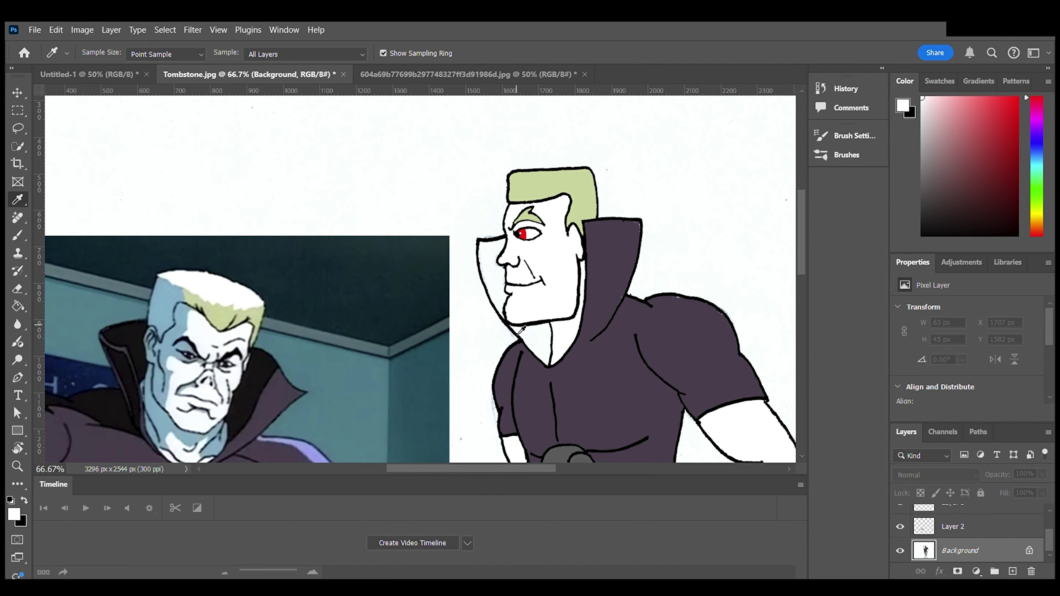
drag(423, 352, 445, 351)
drag(292, 375, 296, 393)
key(g)
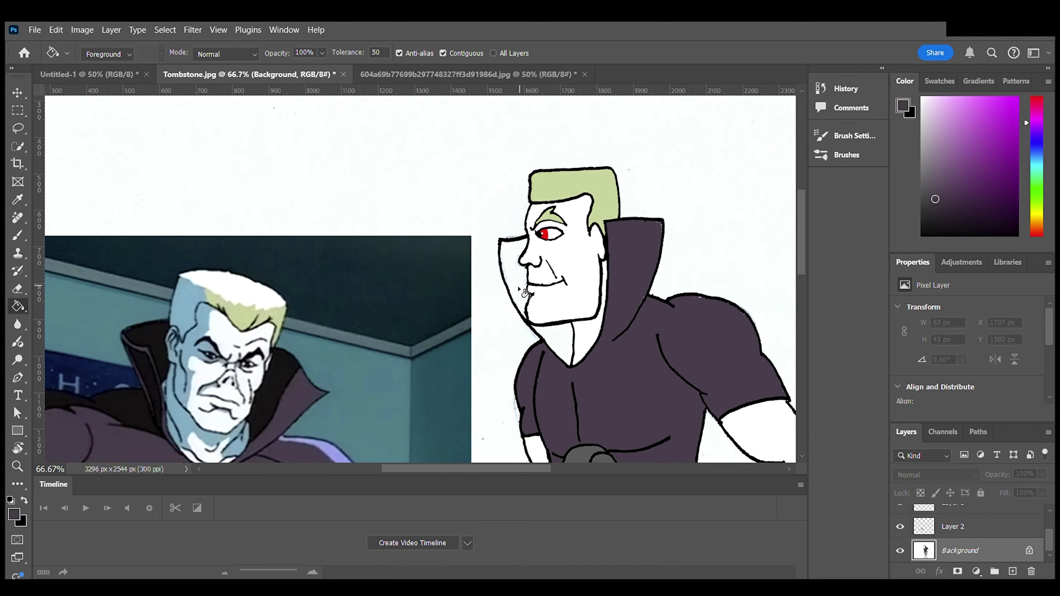
click(513, 285)
key(ctrl+plus)
key(ctrl+plus)
click(538, 441)
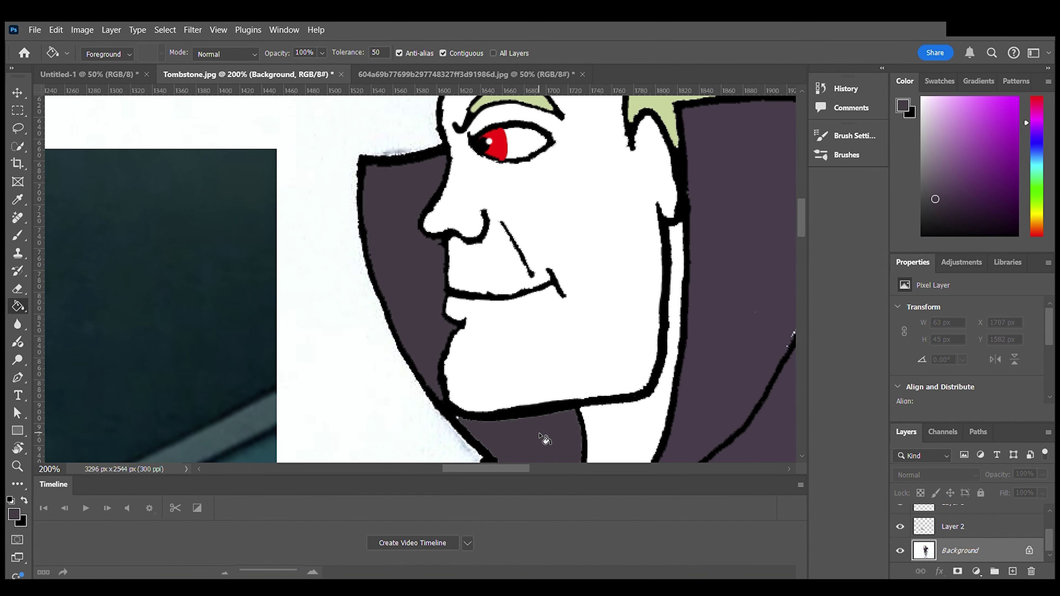
- Try to paint over the white specks along the collar and shoulder outlines with the sampled purple-gray
scroll(544, 438, down, 2)
key(ctrl+plus)
scroll(544, 438, right, 5)
key(b)
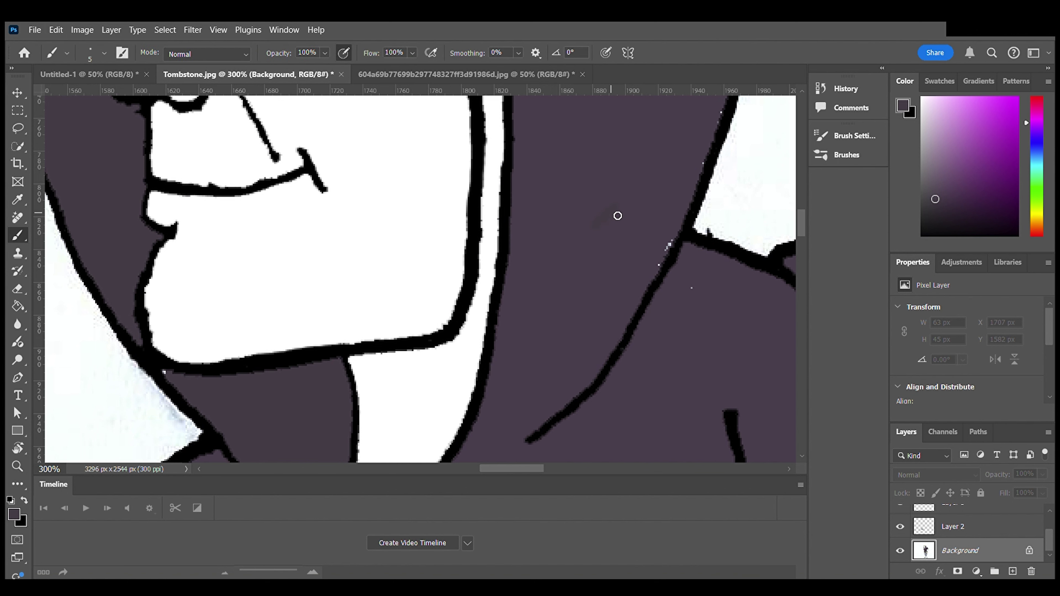
scroll(693, 288, right, 3)
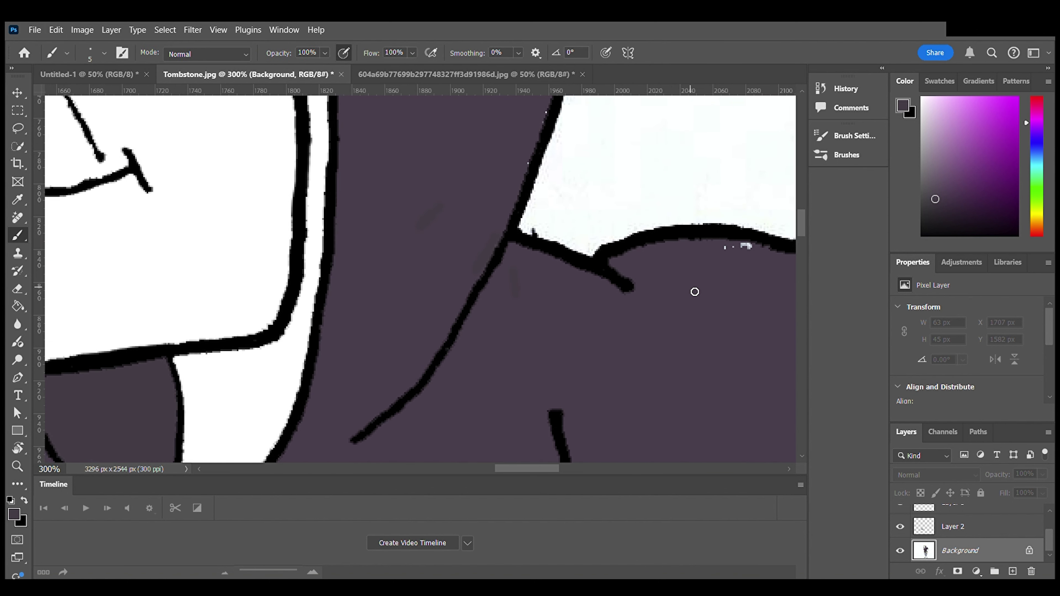
scroll(709, 284, right, 2)
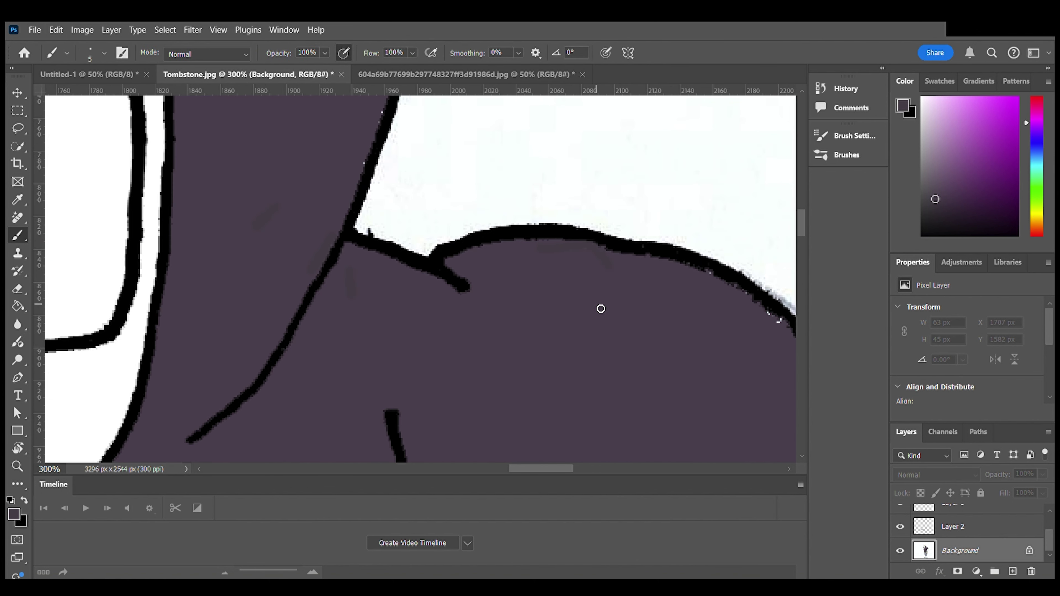
- Undo the mismatched speck strokes and cover the specks beside the collar line with purple sampled from the shirt
key(i)
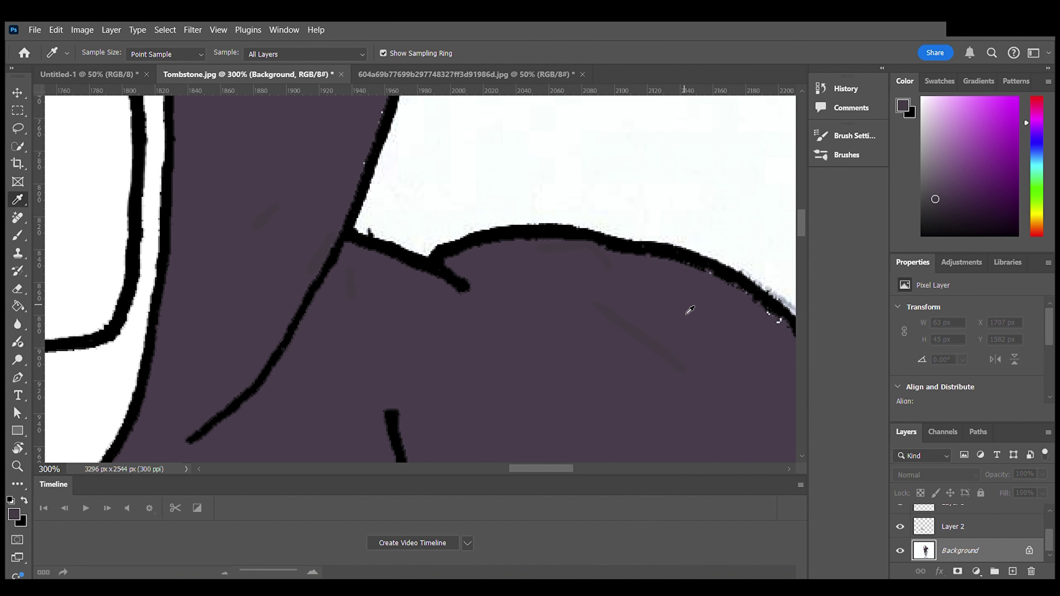
click(697, 316)
key(b)
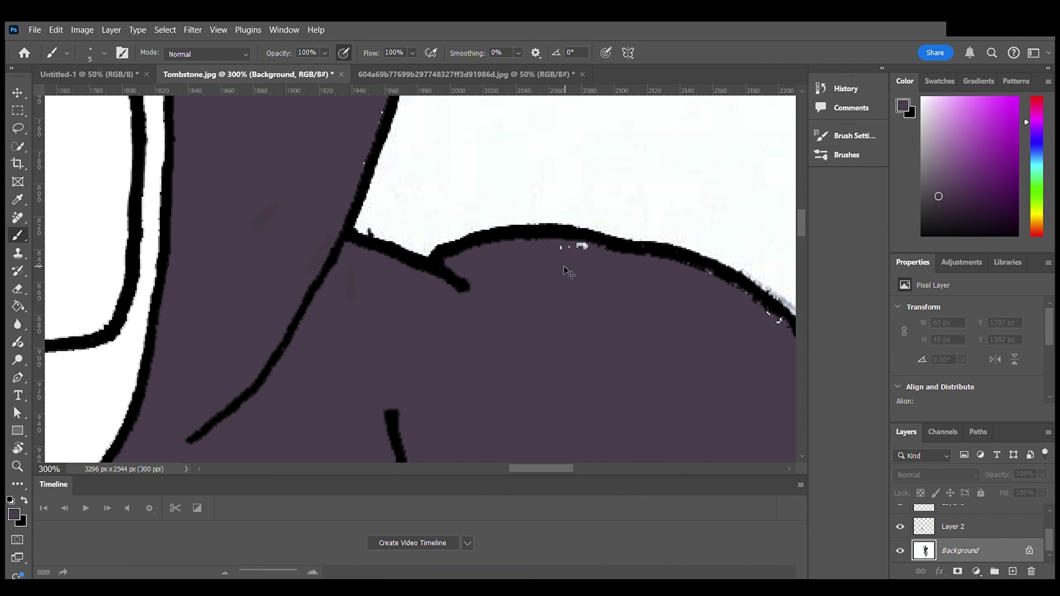
key(ctrl+z)
key(ctrl+z)
drag(324, 264, 333, 244)
- Refill the collar areas in front of the face and under the chin with the shirt's purple
scroll(352, 202, left, 6)
key(g)
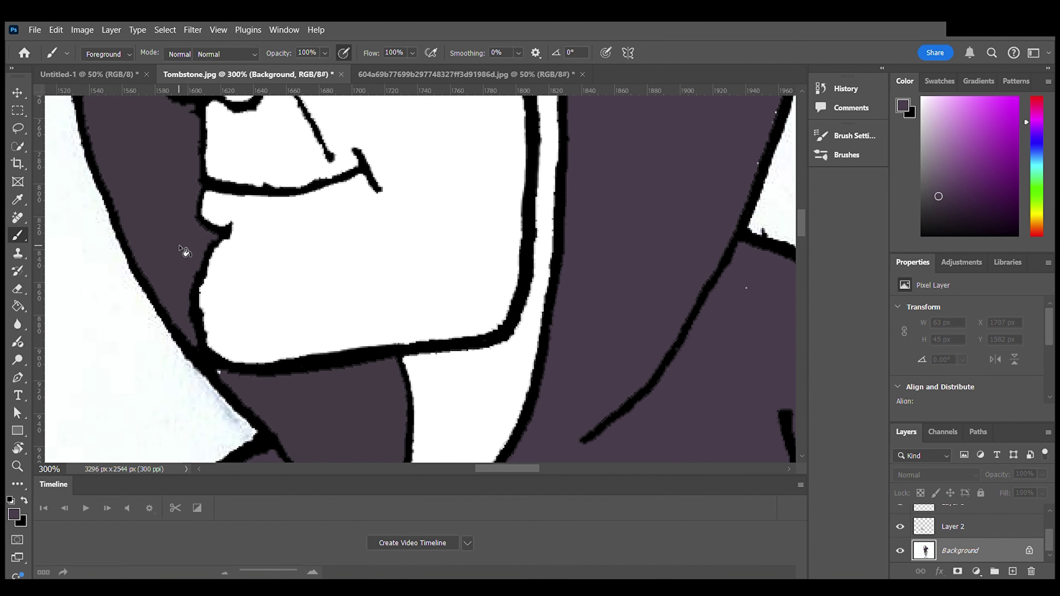
click(182, 251)
click(221, 374)
key(b)
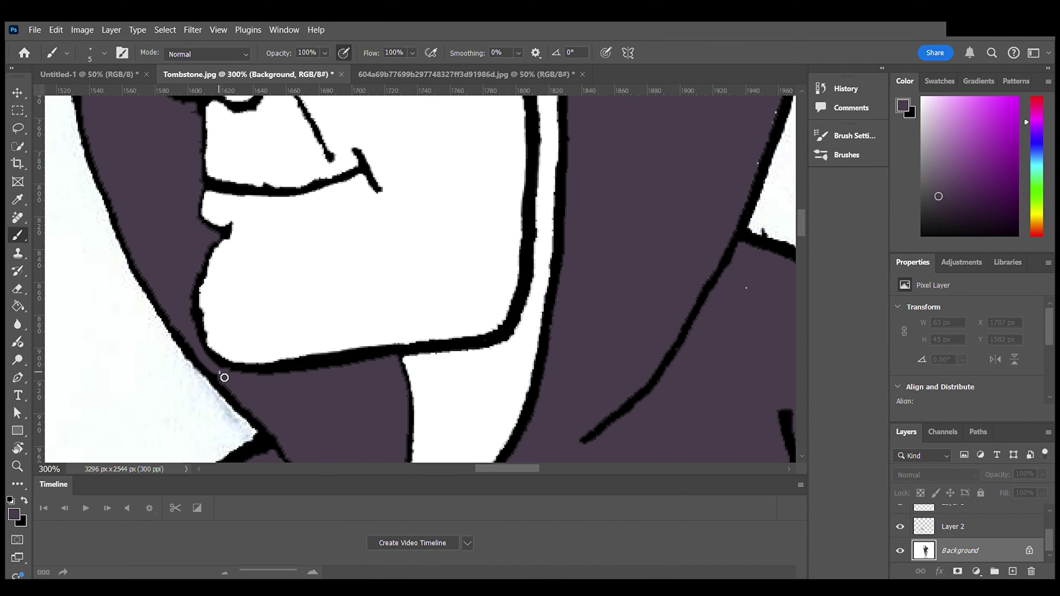
- Paint over the white specks along the shoulder and sleeve outline with the shirt's purple
scroll(381, 346, right, 6)
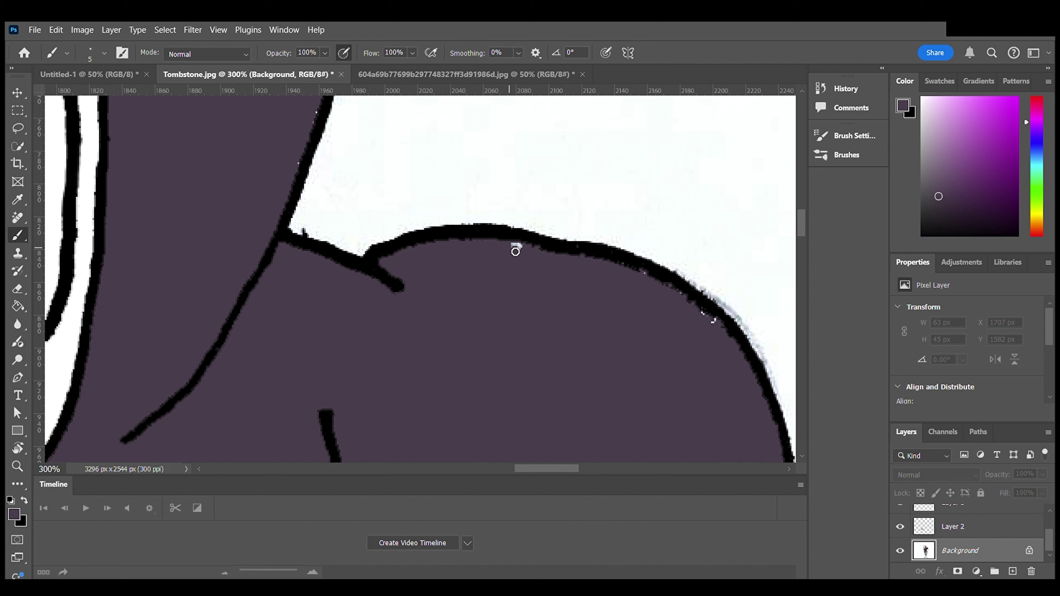
mouse_move(515, 252)
mouse_down()
mouse_move(650, 278)
mouse_move(722, 329)
mouse_up()
scroll(709, 322, right, 4)
scroll(626, 292, down, 5)
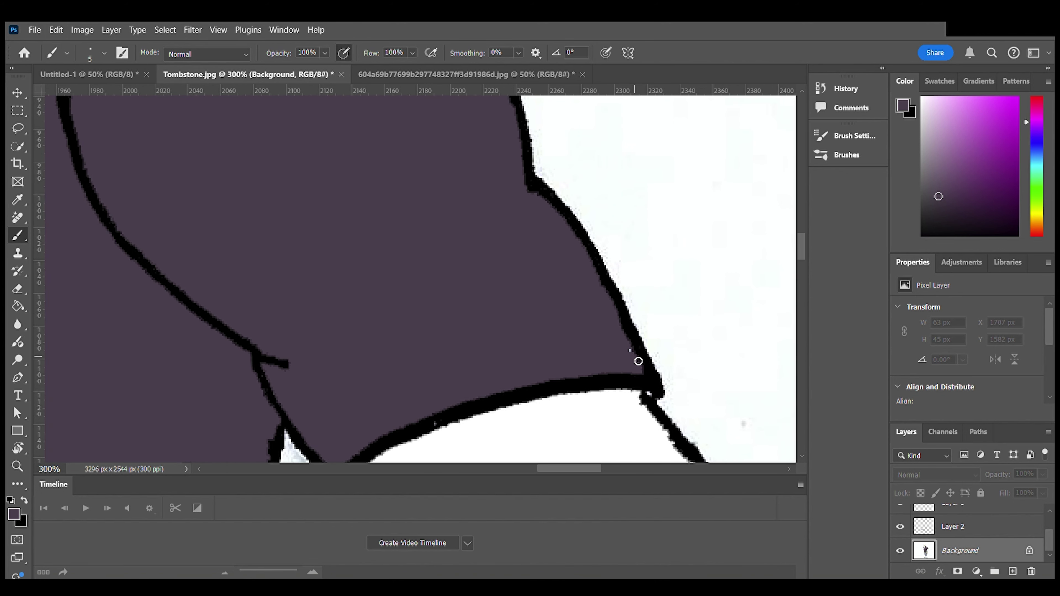
scroll(631, 355, down, 2)
- Set the foreground color to a dark brown and fill the main area of the boot with it
key(x)
scroll(667, 370, down, 20)
scroll(584, 292, left, 10)
scroll(548, 272, left, 1)
scroll(485, 305, right, 4)
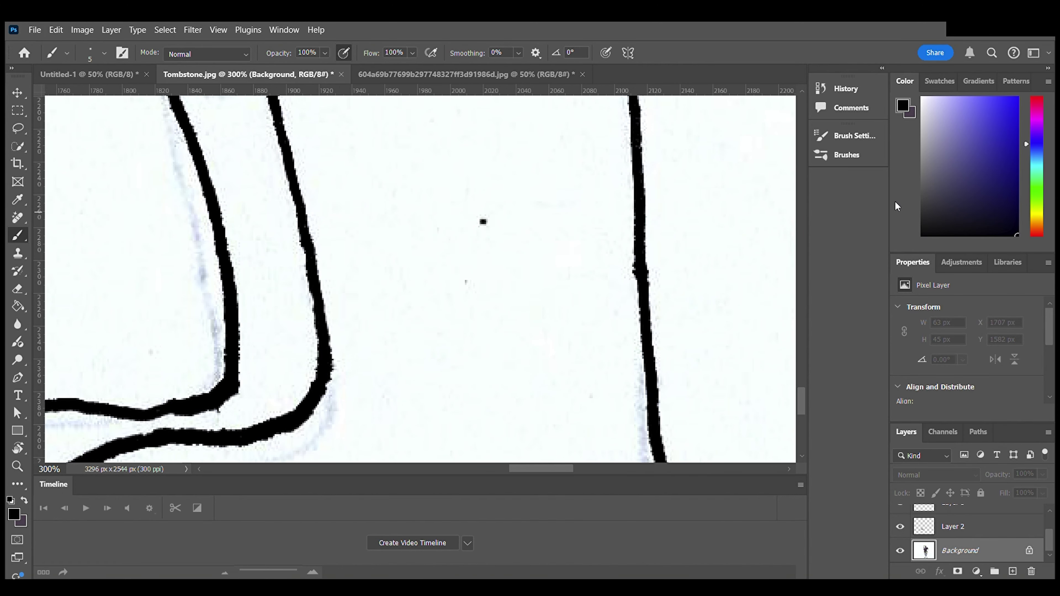
scroll(291, 336, up, 5)
scroll(291, 334, up, 10)
key(i)
click(229, 337)
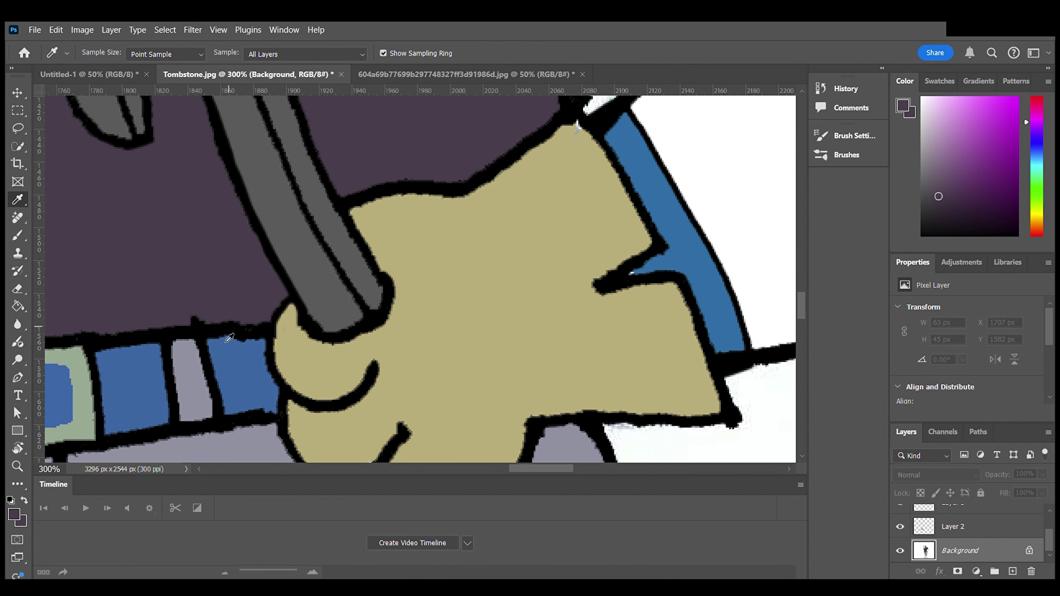
click(13, 517)
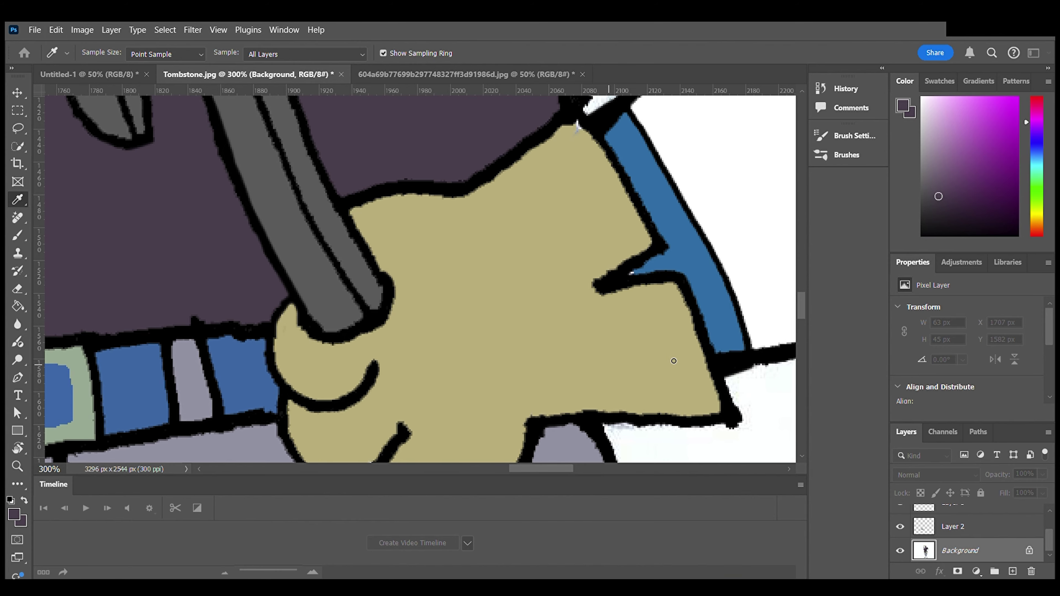
scroll(402, 284, down, 10)
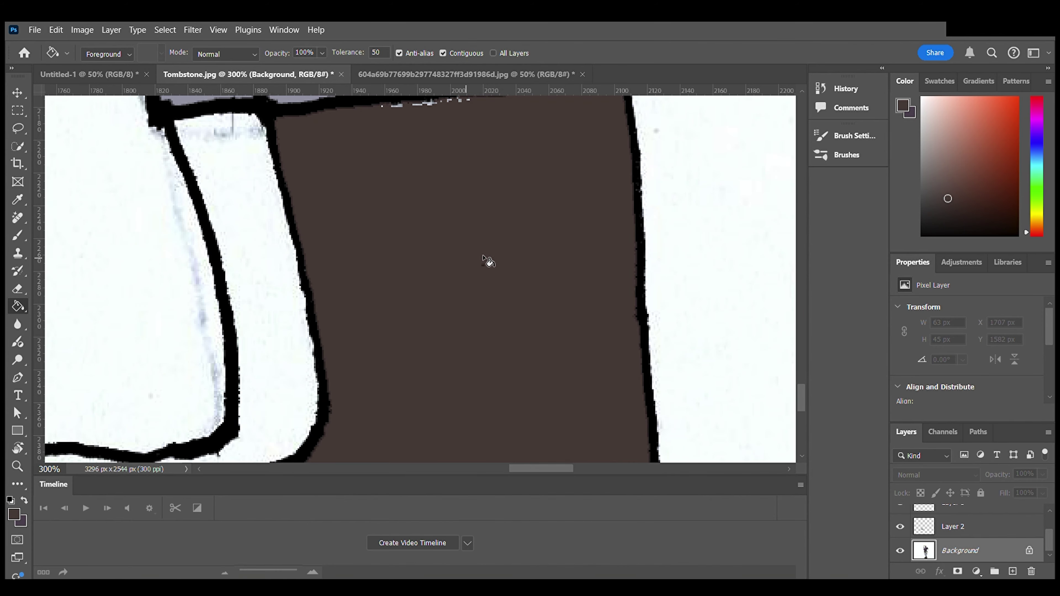
- Paint over the white specks below the boot's top line and fill the boot's narrow front strip with dark brown
scroll(487, 260, up, 3)
mouse_move(380, 193)
mouse_down()
mouse_move(402, 178)
mouse_move(470, 178)
mouse_up()
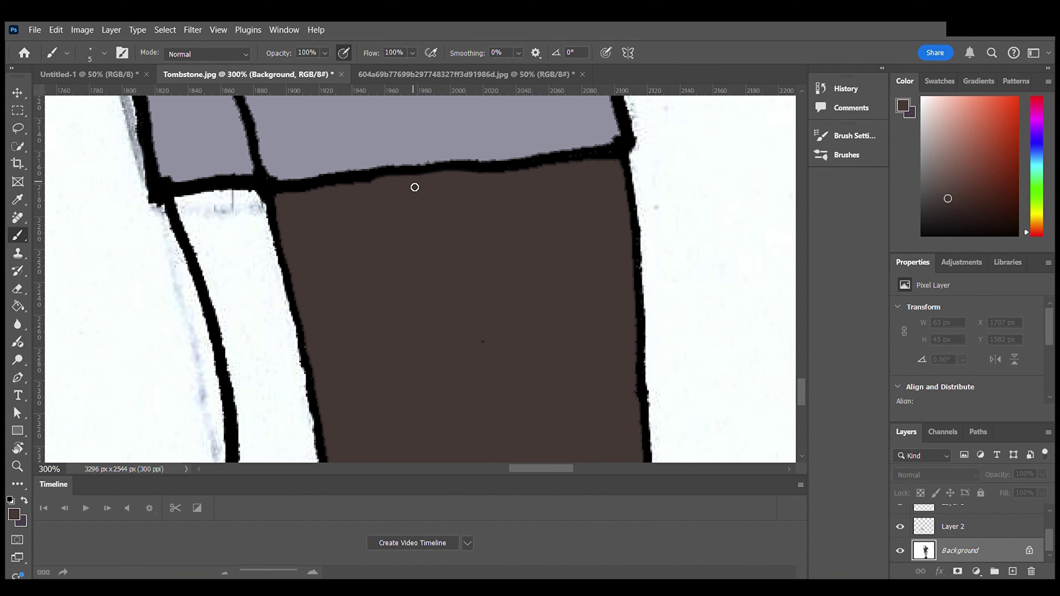
click(229, 240)
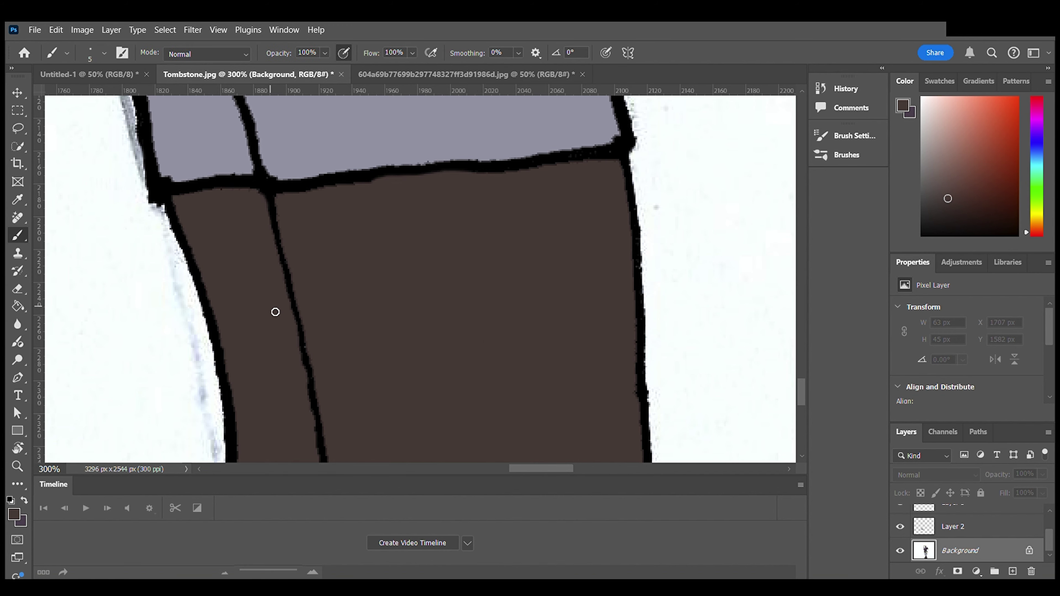
- Undo the boot's brown fills and the speck touch-up strokes
scroll(276, 312, down, 6)
key(ctrl+z)
key(ctrl+z)
key(ctrl+z)
key(ctrl+z)
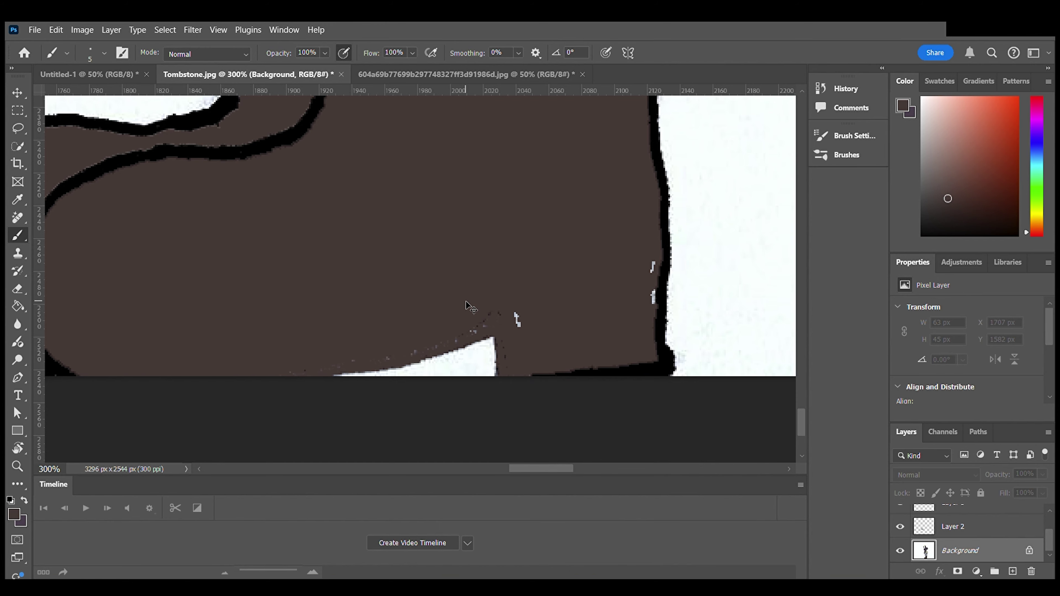
- Recolor the gray sole and heel outline black and fill the boot's main area with dark brown
alt+click(470, 329)
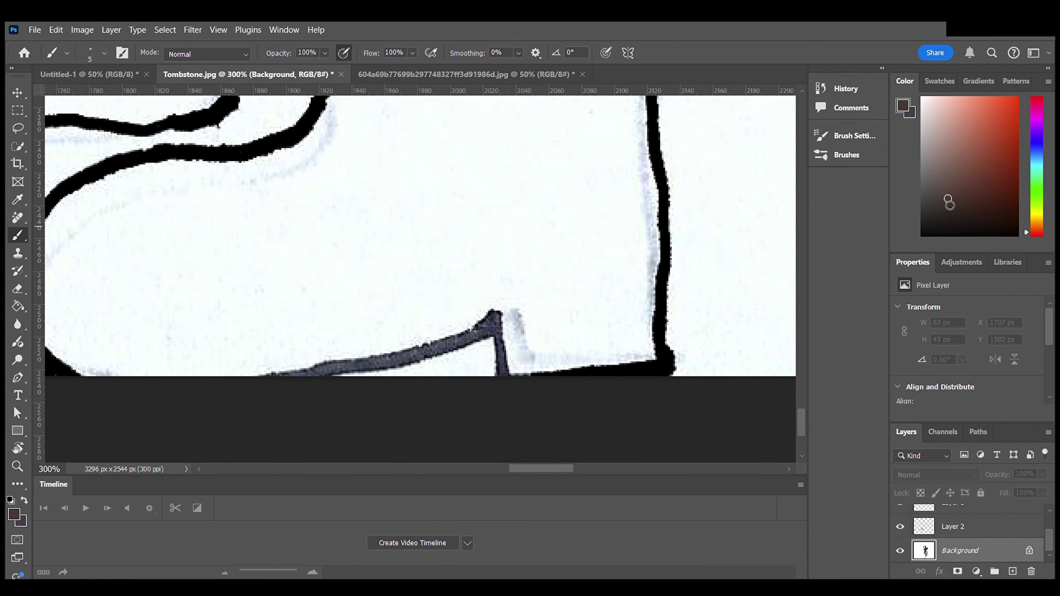
key(g)
click(494, 339)
click(384, 313)
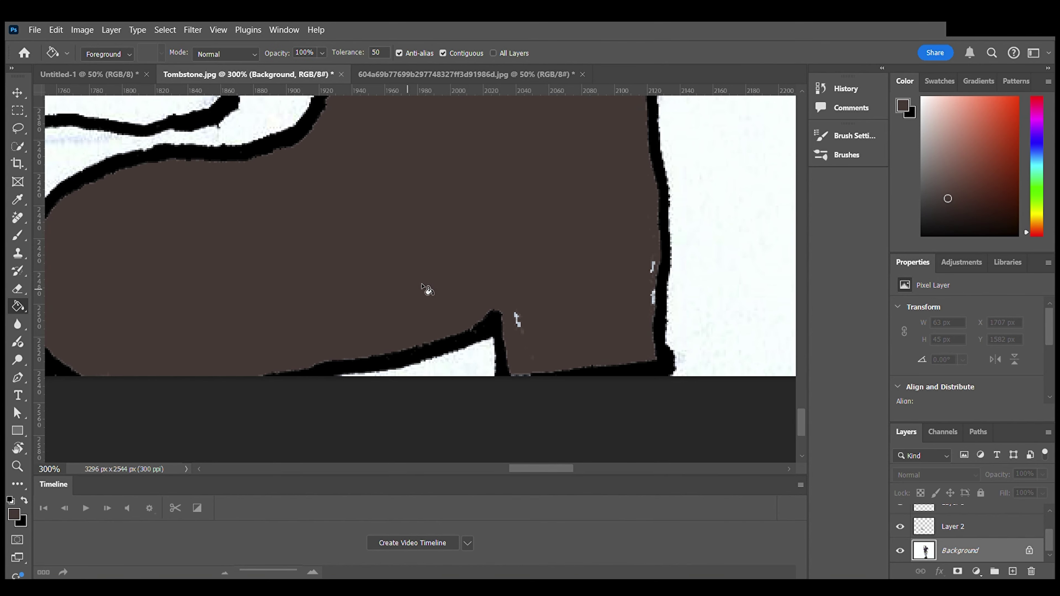
- Cover the white specks in the heel area and along the boot's back edge with the dark brown
key(b)
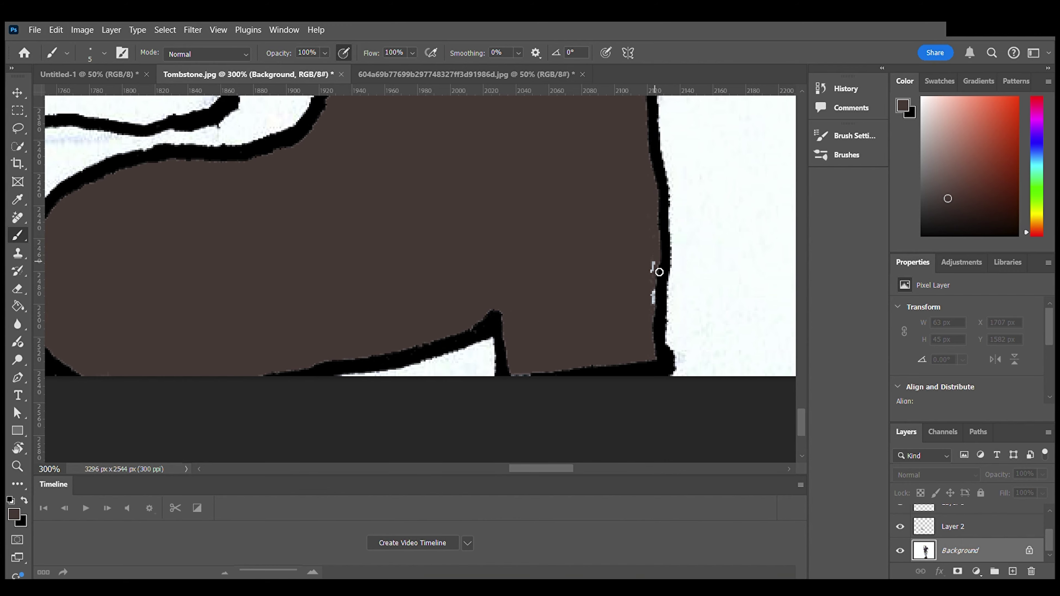
drag(659, 271, 654, 342)
key(g)
click(475, 238)
- Fill the narrow front strip of the boot, around the toe and up the shaft, with dark brown
scroll(474, 238, left, 4)
scroll(296, 230, up, 1)
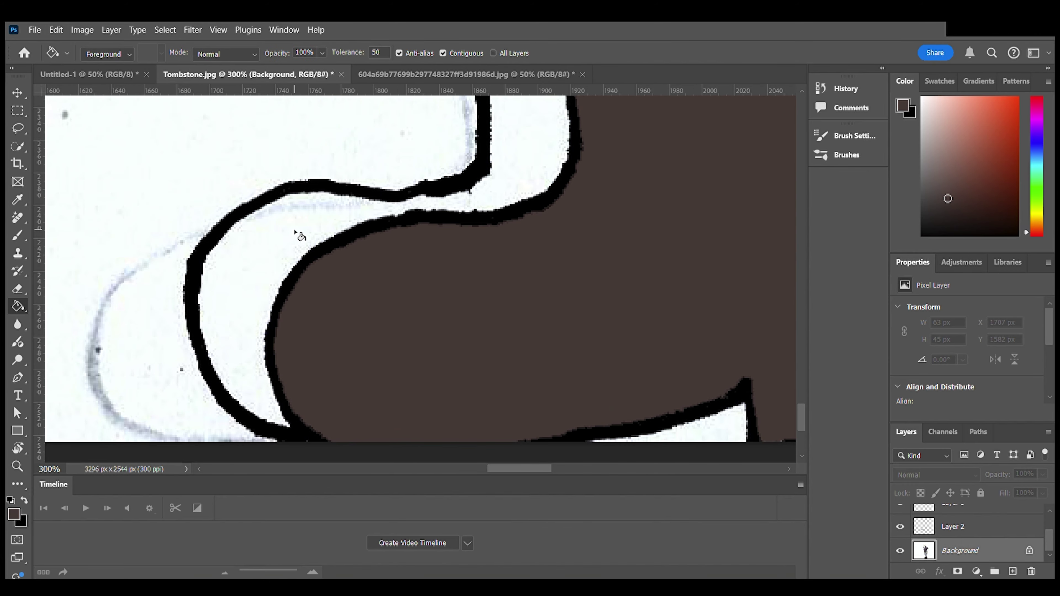
click(293, 228)
click(293, 229)
- Paint dark brown over the white specks just below the trouser hem line at the boot's top
scroll(436, 218, up, 6)
scroll(443, 224, up, 3)
key(b)
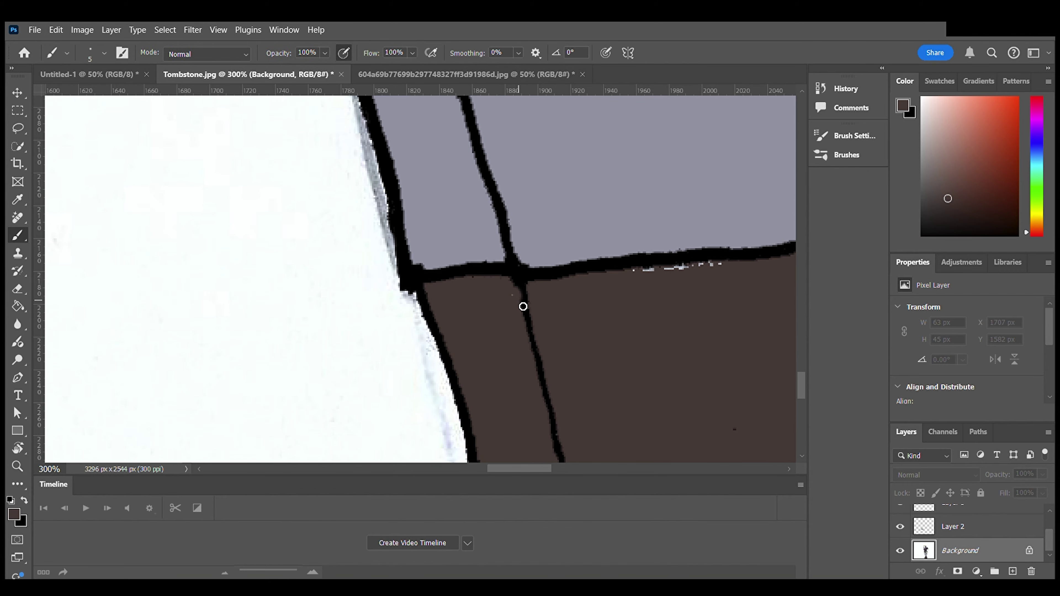
mouse_move(633, 277)
mouse_down()
mouse_move(721, 267)
mouse_move(712, 269)
mouse_up()
- Check the legs, belt area and upper body for remaining specks and uneven outlines
scroll(727, 393, right, 5)
scroll(601, 329, left, 10)
scroll(585, 299, up, 20)
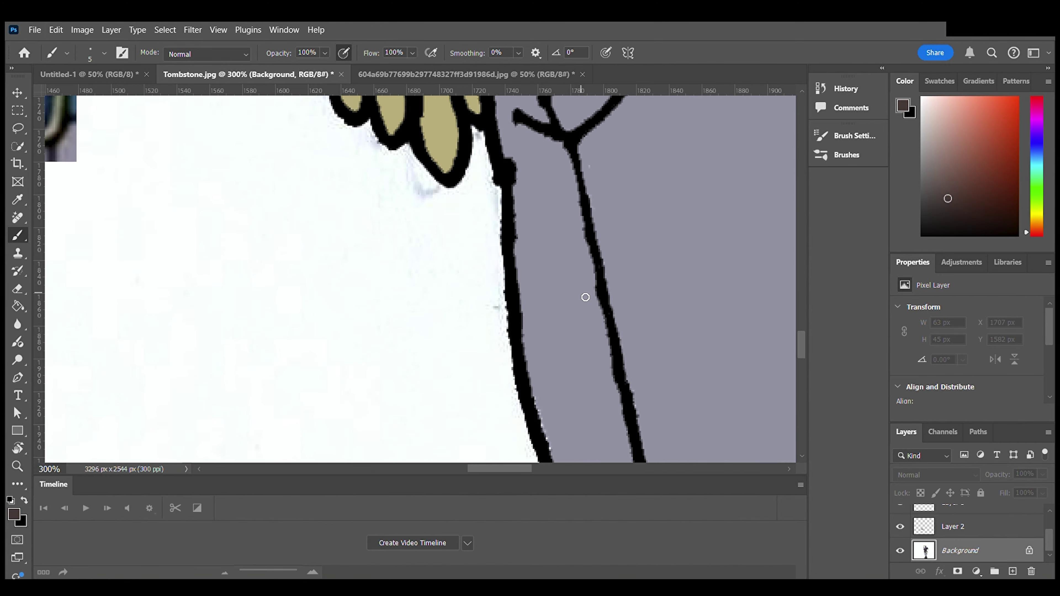
scroll(584, 298, down, 4)
scroll(521, 319, up, 6)
key(ctrl+minus)
scroll(510, 303, up, 20)
scroll(982, 544, up, 3)
- Delete Layer 2, which holds the belt reference image beside the figure
click(982, 545)
key(Delete)
scroll(596, 379, down, 5)
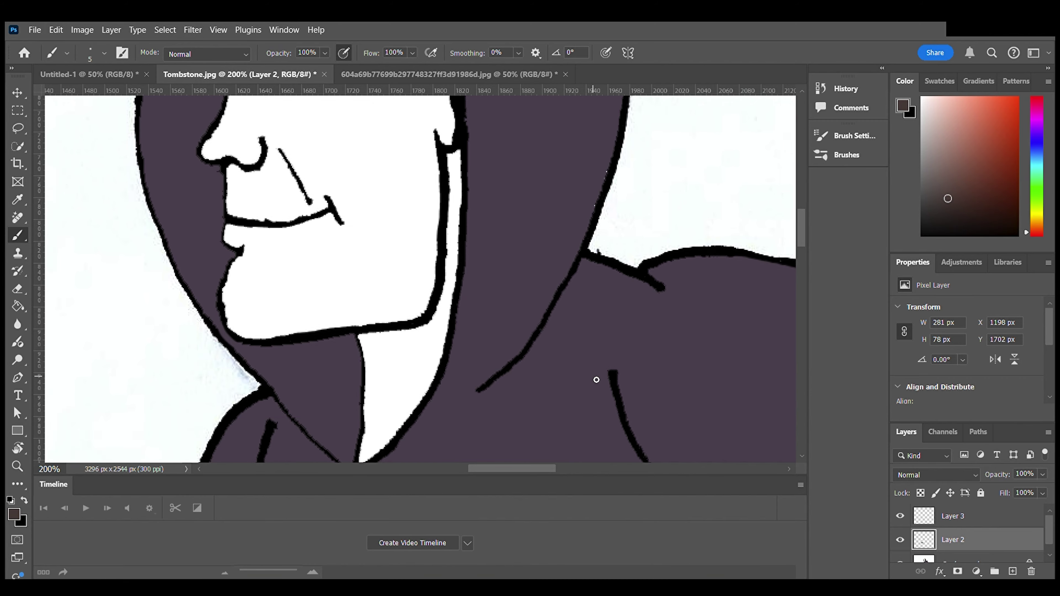
key(ctrl+minus)
key(ctrl+minus)
key(ctrl+minus)
scroll(199, 246, down, 5)
scroll(198, 246, left, 5)
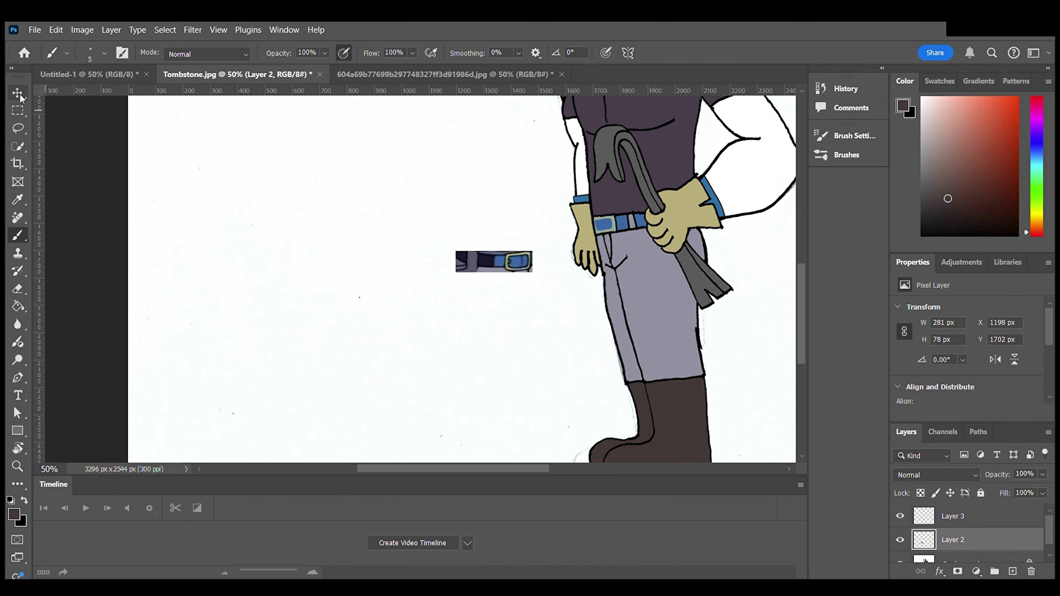
key(v)
key(Delete)
- Create a new layer above Layer 3 and ready the brush with black for work around the bent arm
scroll(510, 306, right, 6)
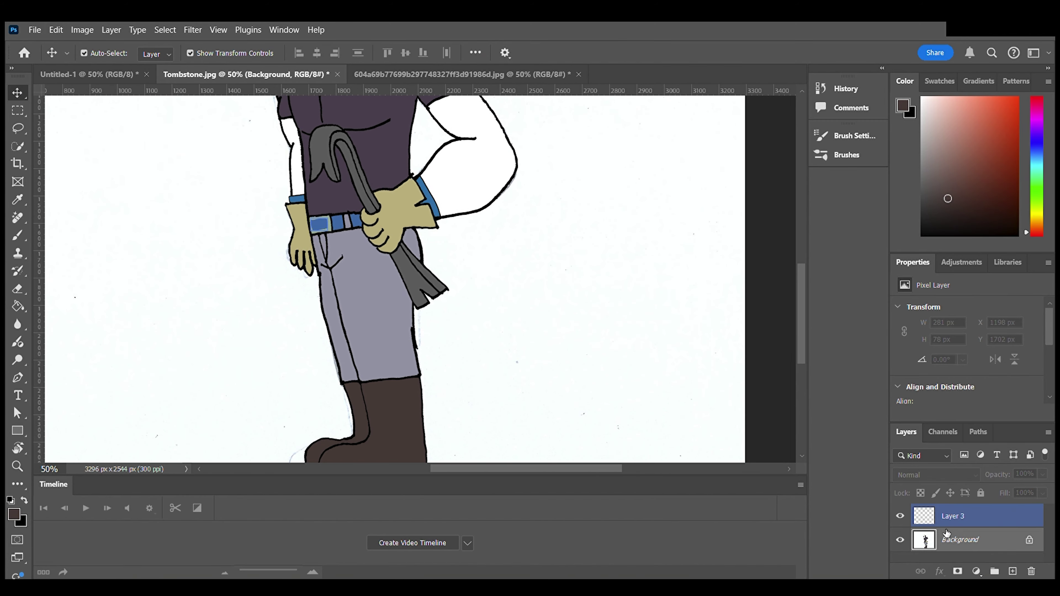
scroll(643, 399, up, 4)
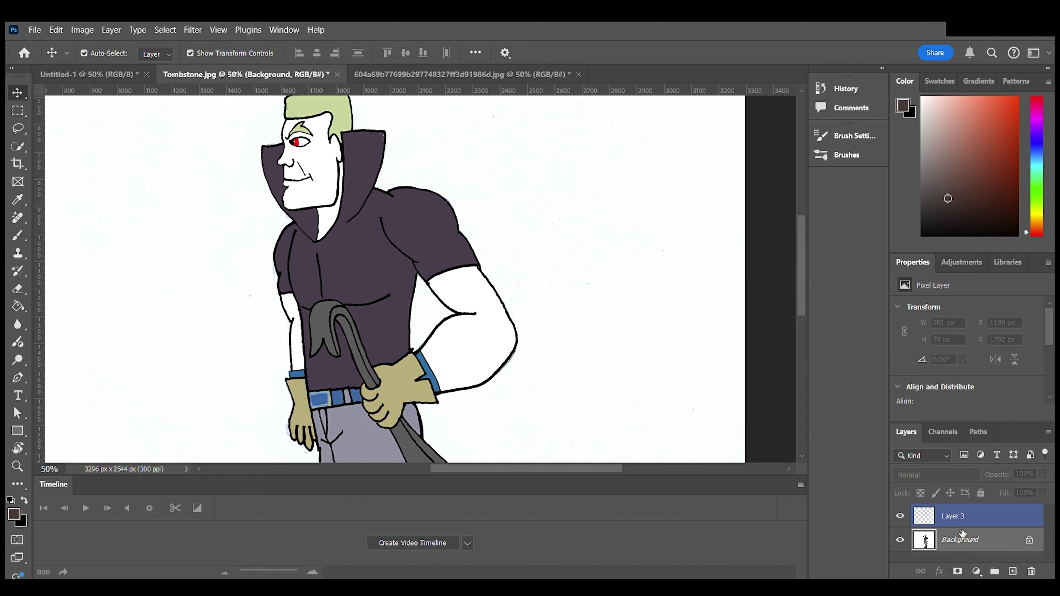
key(x)
key(ctrl+plus)
key(ctrl+plus)
key(ctrl+equal)
key(ctrl+equal)
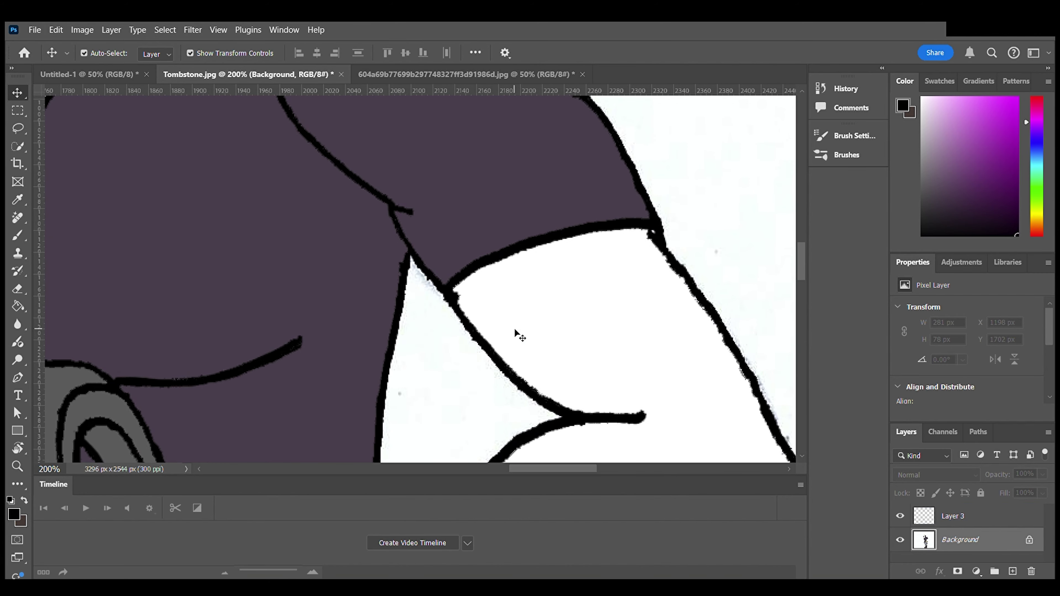
key(b)
click(1013, 571)
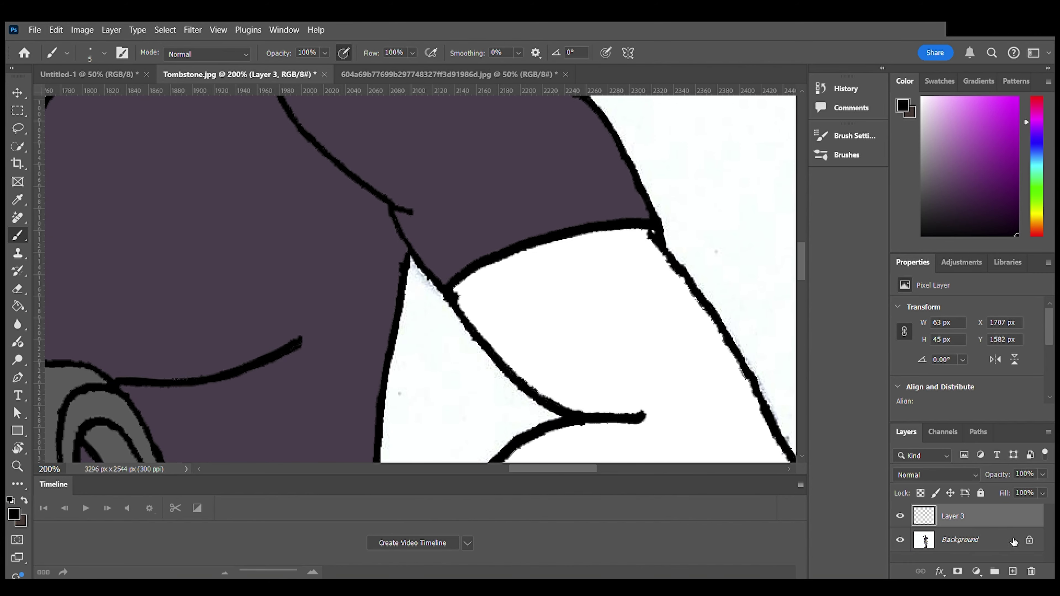
- Outline a tapering shadow from the armpit along the inner upper arm to the elbow crease and fill it with black
scroll(591, 343, down, 2)
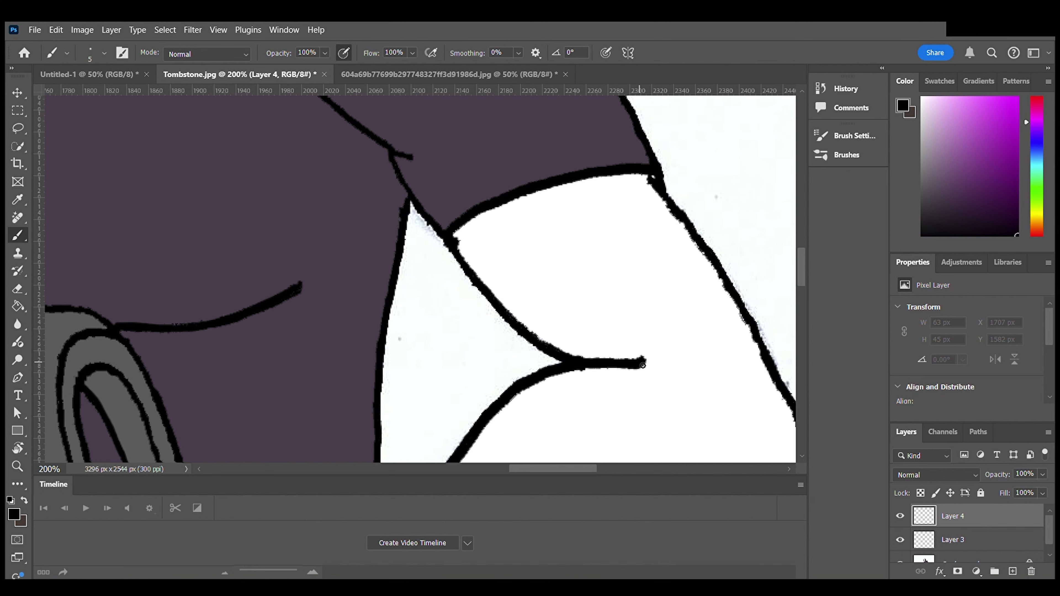
mouse_move(643, 364)
mouse_down()
mouse_move(535, 289)
mouse_move(398, 160)
mouse_move(438, 229)
mouse_move(541, 342)
mouse_move(591, 363)
mouse_move(598, 350)
mouse_move(638, 363)
mouse_up()
key(g)
click(592, 356)
key(ctrl+z)
key(b)
key(g)
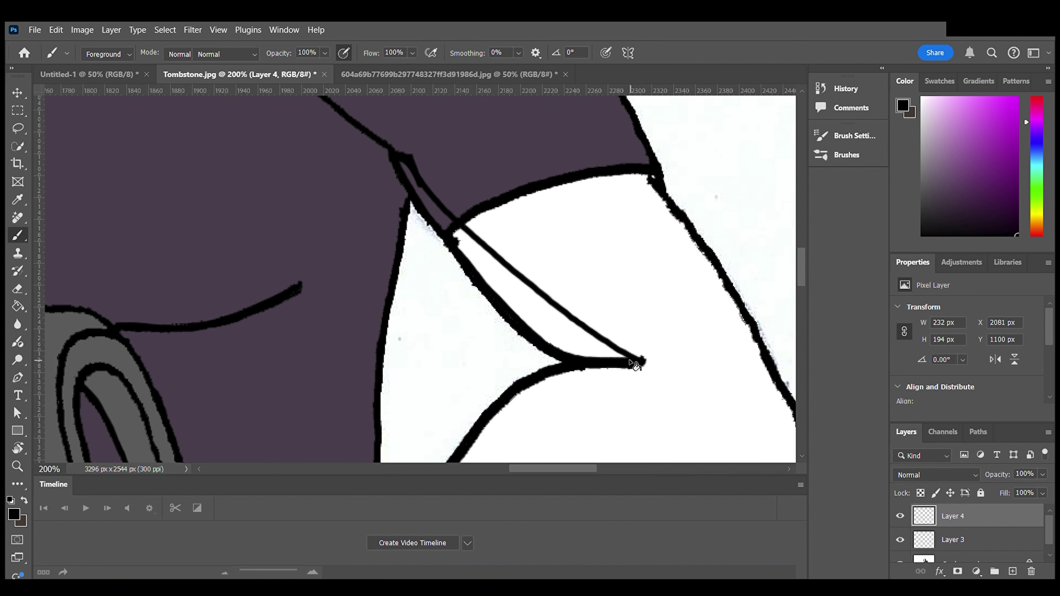
double_click(593, 355)
key(b)
drag(408, 165, 419, 190)
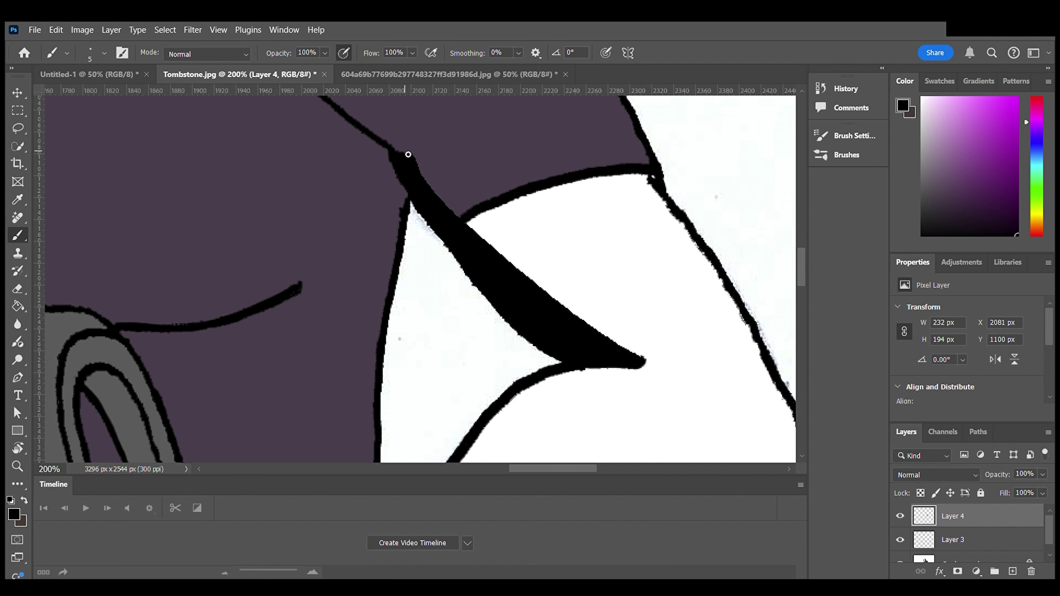
- Outline a shadow on the shirt between the chest line, sleeve line and torso edge, and fill it with black
scroll(405, 164, up, 10)
scroll(388, 213, left, 3)
scroll(360, 157, down, 6)
mouse_move(348, 113)
mouse_down()
mouse_move(395, 302)
mouse_move(389, 367)
mouse_move(362, 396)
mouse_move(276, 419)
mouse_up()
scroll(255, 345, down, 2)
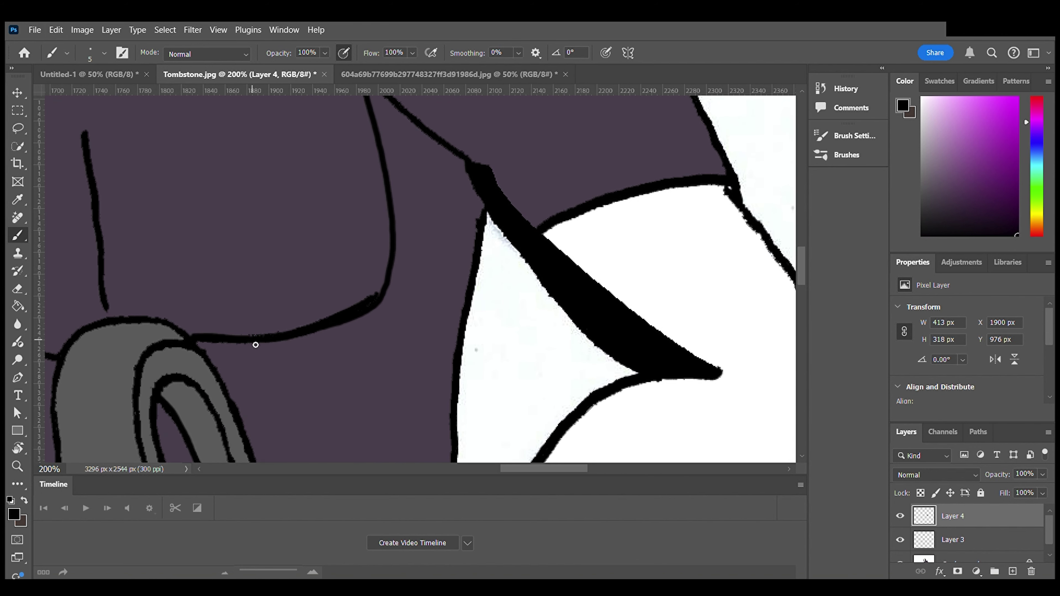
mouse_move(257, 346)
mouse_down()
mouse_move(410, 369)
mouse_move(455, 400)
mouse_move(486, 210)
mouse_move(459, 159)
mouse_up()
scroll(470, 191, up, 1)
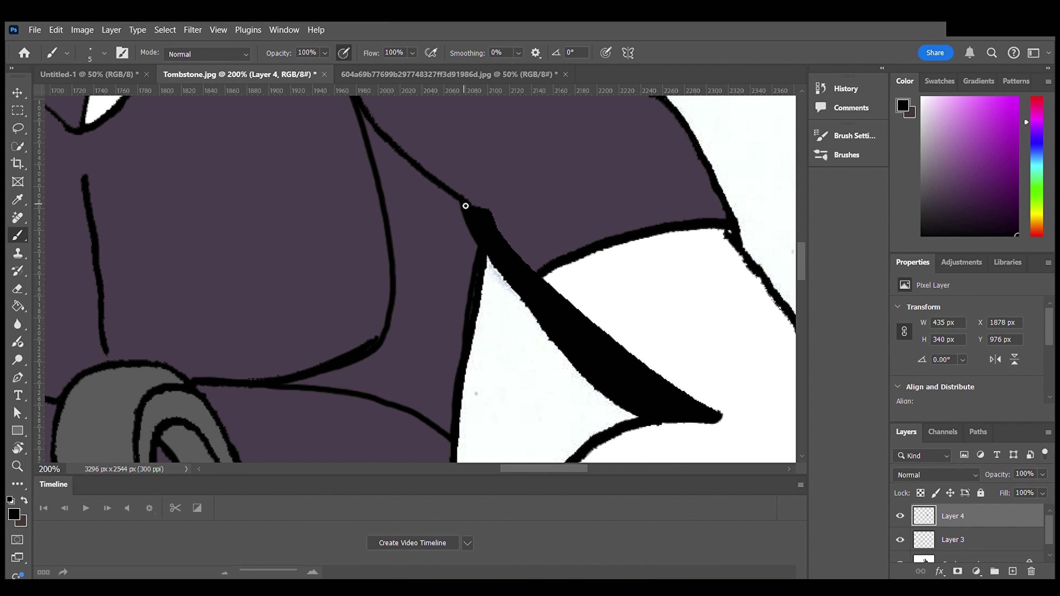
drag(465, 206, 384, 136)
key(g)
click(385, 170)
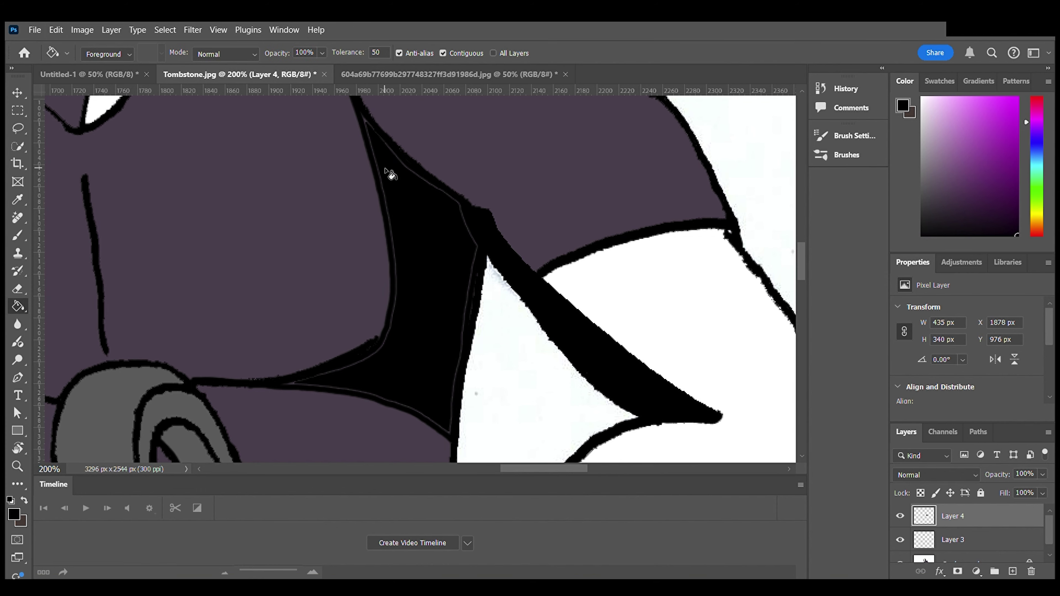
- Extend the black shirt shadow down the torso's edge to the glove and fill the added area
scroll(393, 188, down, 6)
scroll(399, 199, up, 2)
key(b)
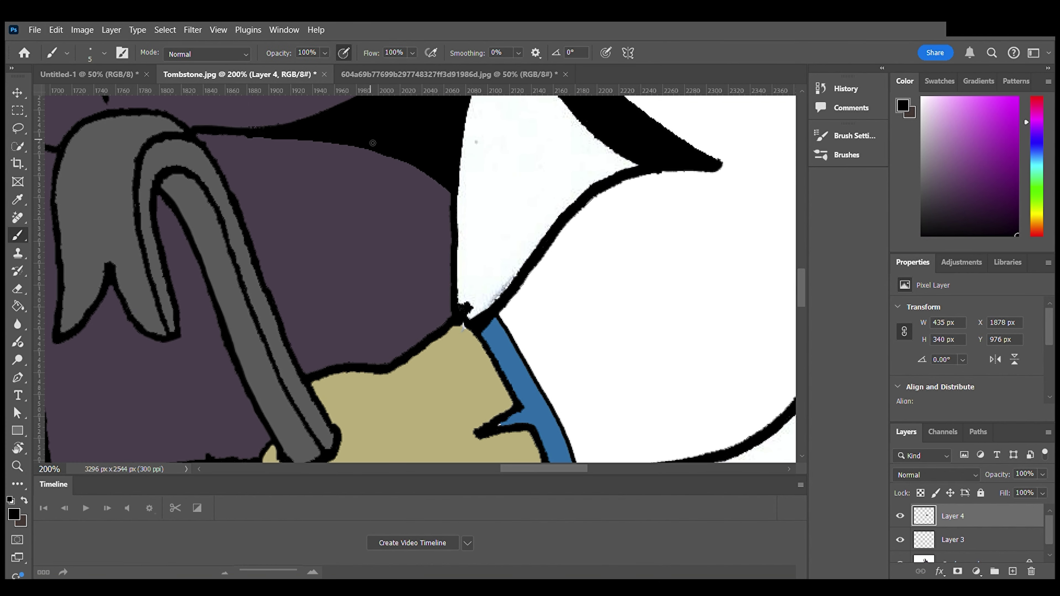
mouse_move(369, 144)
mouse_down()
mouse_move(420, 258)
mouse_move(437, 336)
mouse_move(455, 315)
mouse_move(453, 192)
mouse_up()
key(g)
click(443, 207)
- Touch up the white speck at the glove's upper corner on the Background layer with tan sampled from the glove
key(i)
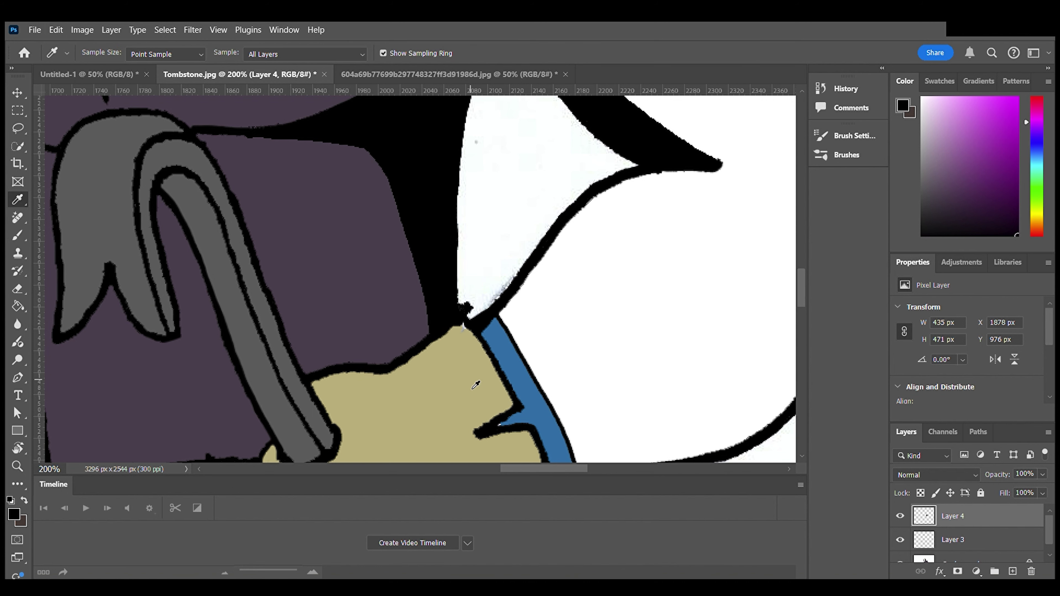
click(476, 385)
click(959, 559)
key(b)
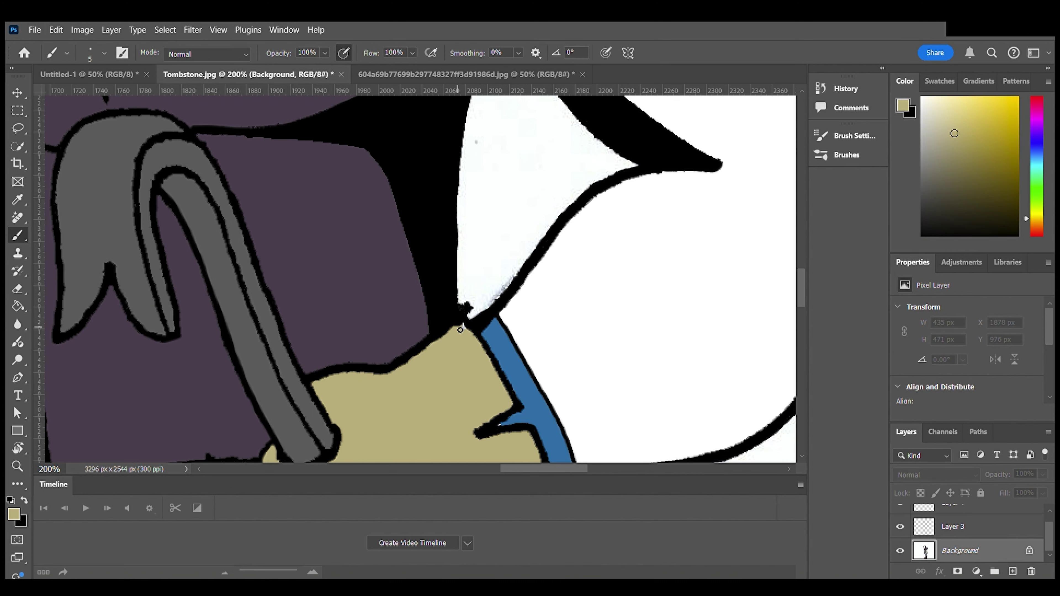
scroll(466, 328, down, 5)
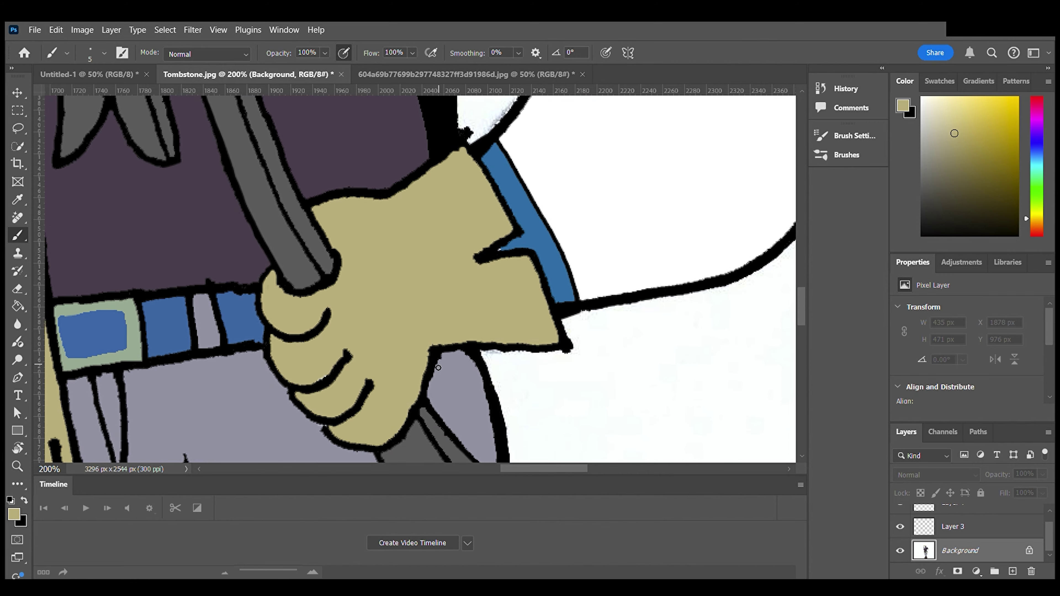
- Set the opacity of the shadow layer, Layer 4, to 30%
scroll(332, 376, left, 7)
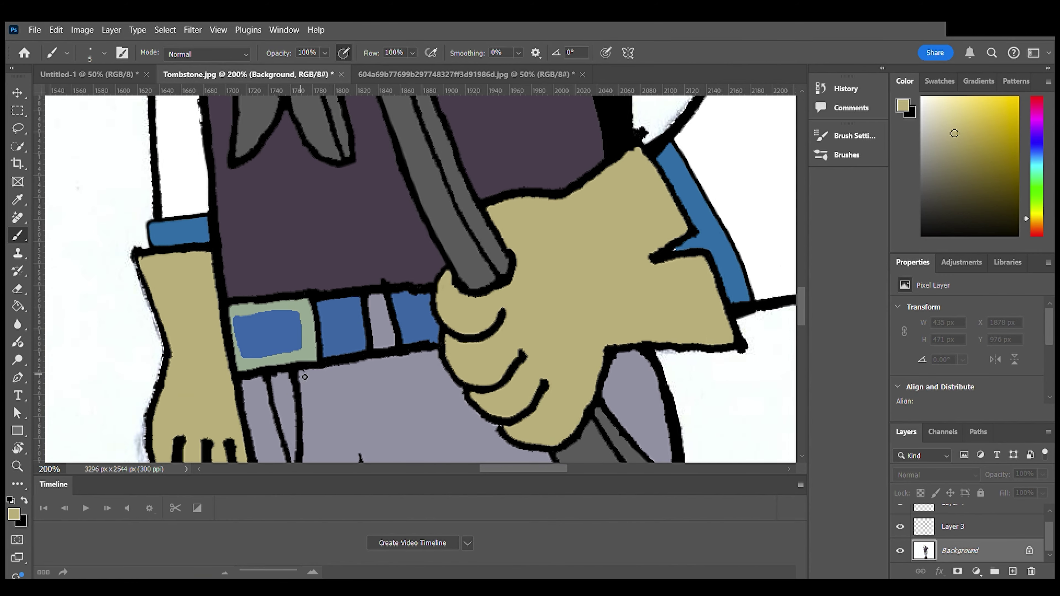
scroll(357, 341, down, 4)
scroll(358, 334, up, 10)
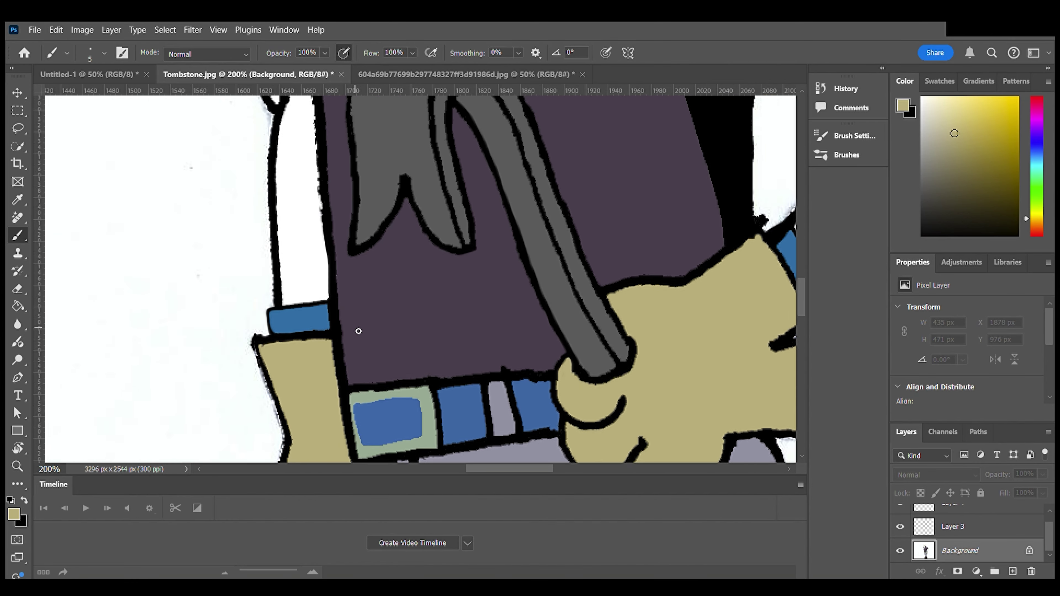
scroll(359, 330, up, 6)
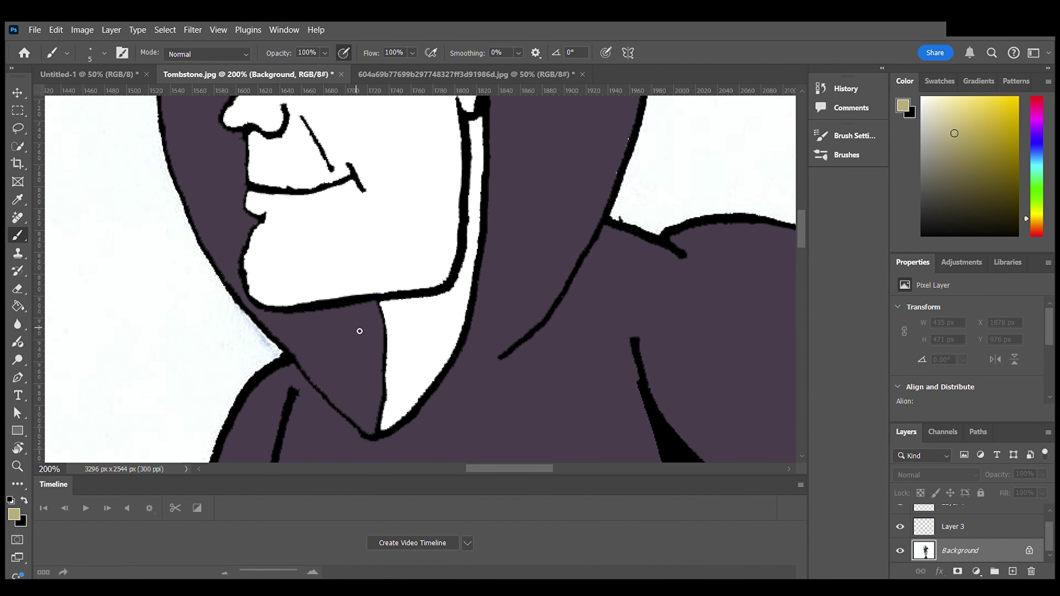
click(956, 507)
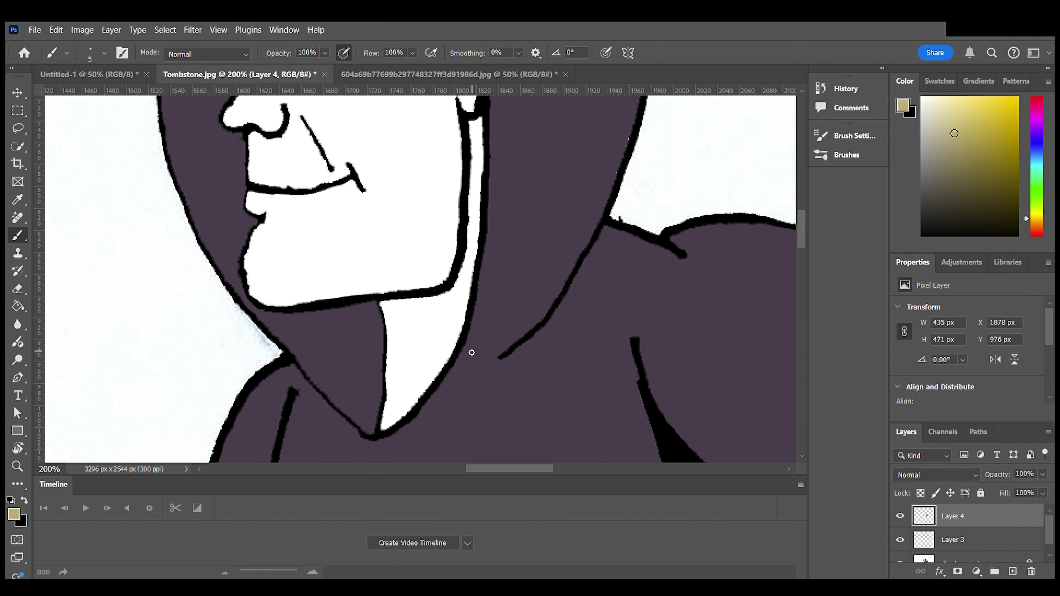
scroll(560, 396, down, 2)
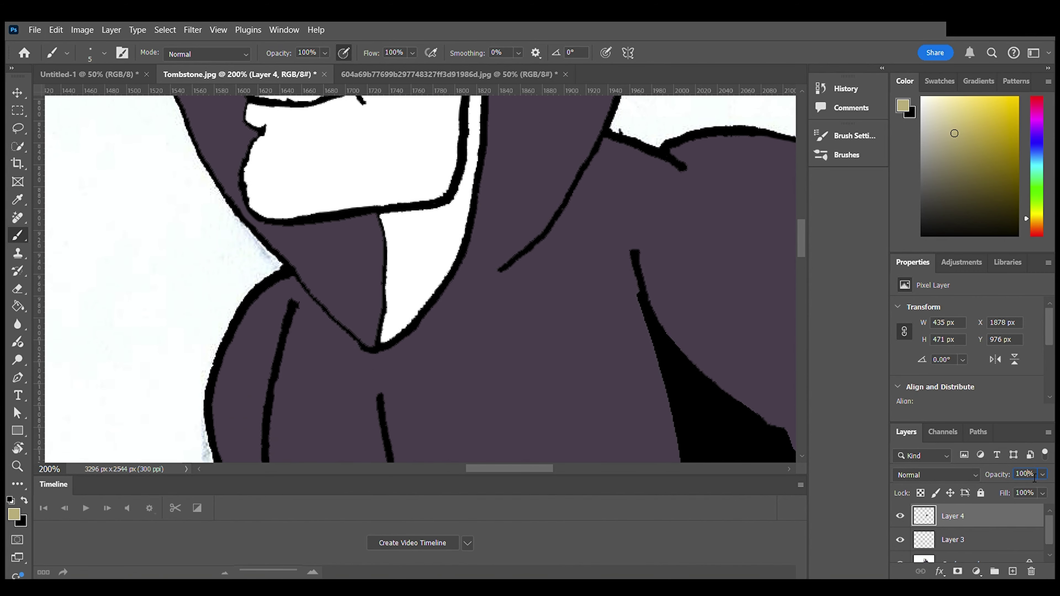
text(30)
key(Return)
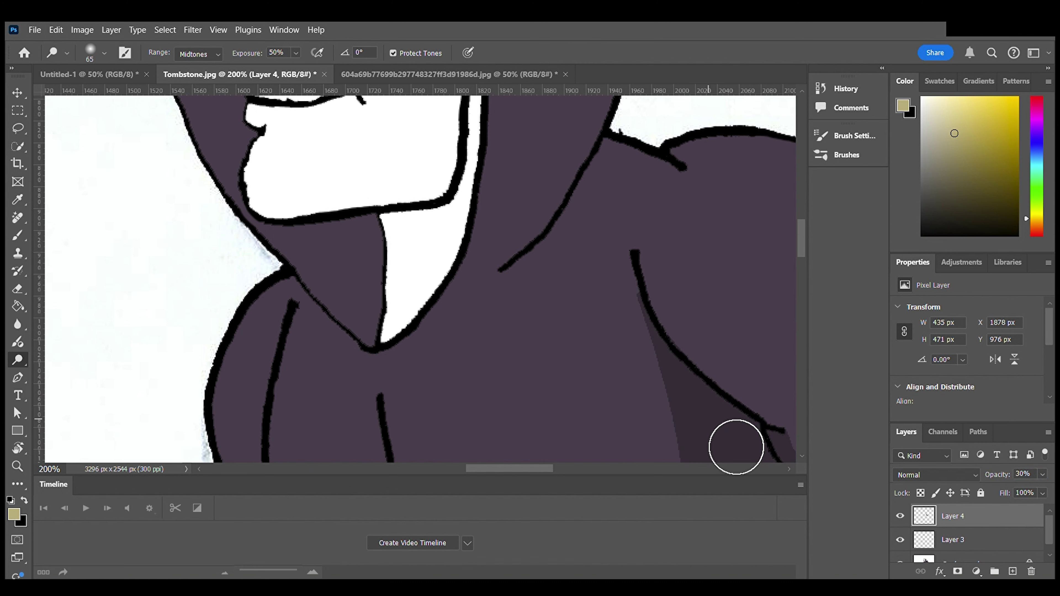
- Recolor the inner collar beside and below the chin on the Background layer with the darker purple sampled from the shirt shadow
key(i)
click(713, 424)
key(b)
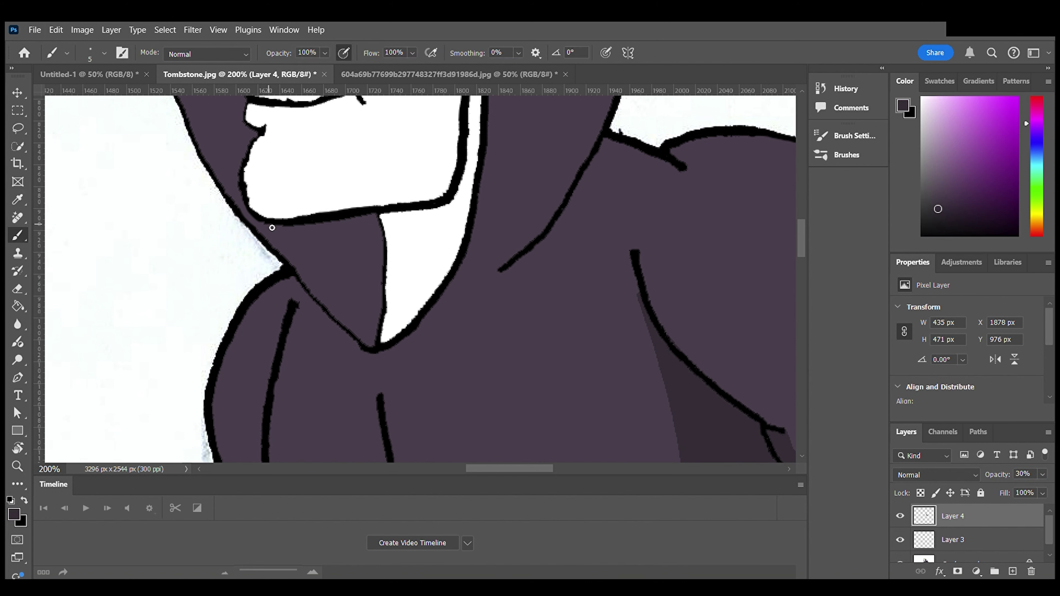
click(985, 559)
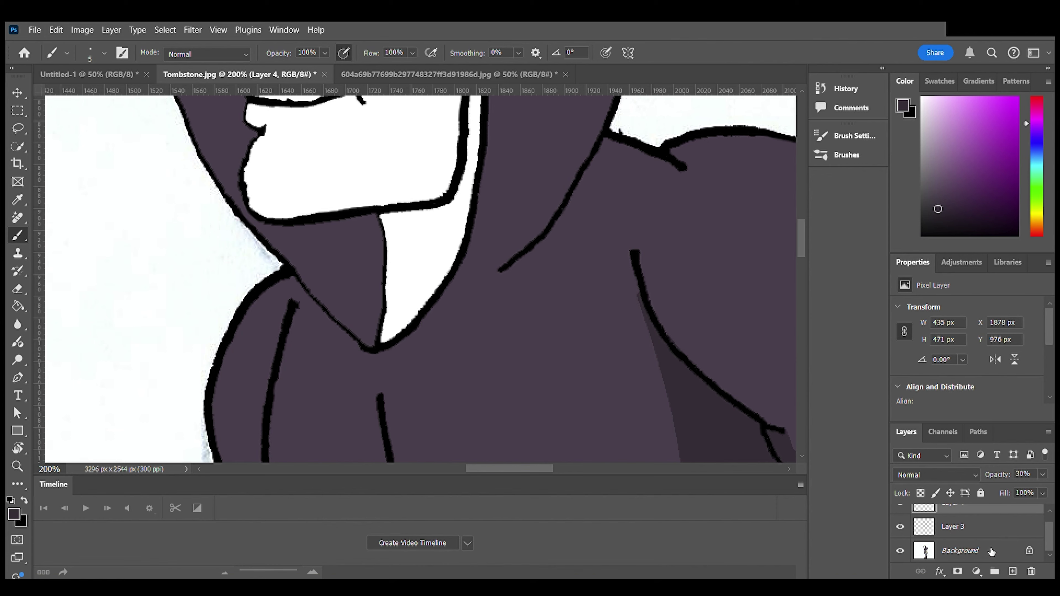
mouse_move(278, 229)
mouse_down()
mouse_move(309, 253)
mouse_move(369, 342)
mouse_up()
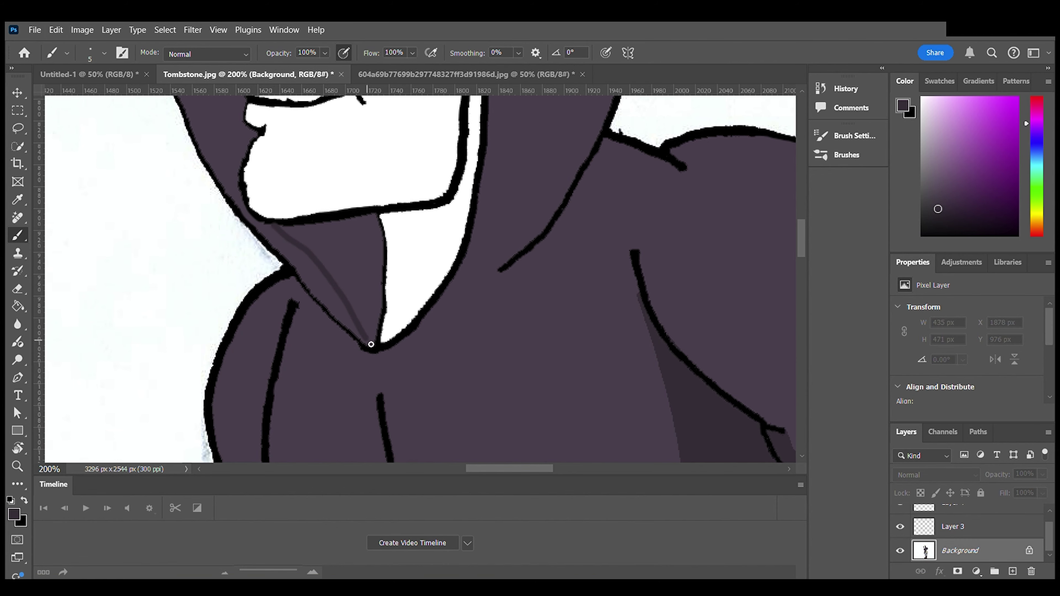
key(g)
scroll(357, 290, up, 10)
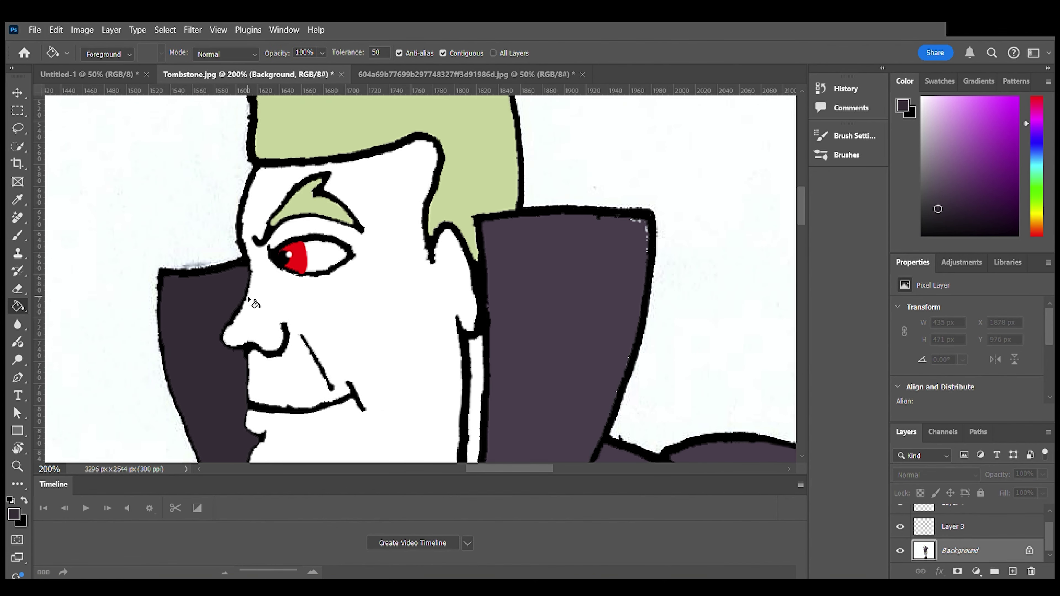
- Paint over the white specks at the rear collar's upper corner with purple sampled from the collar
key(i)
click(613, 226)
key(b)
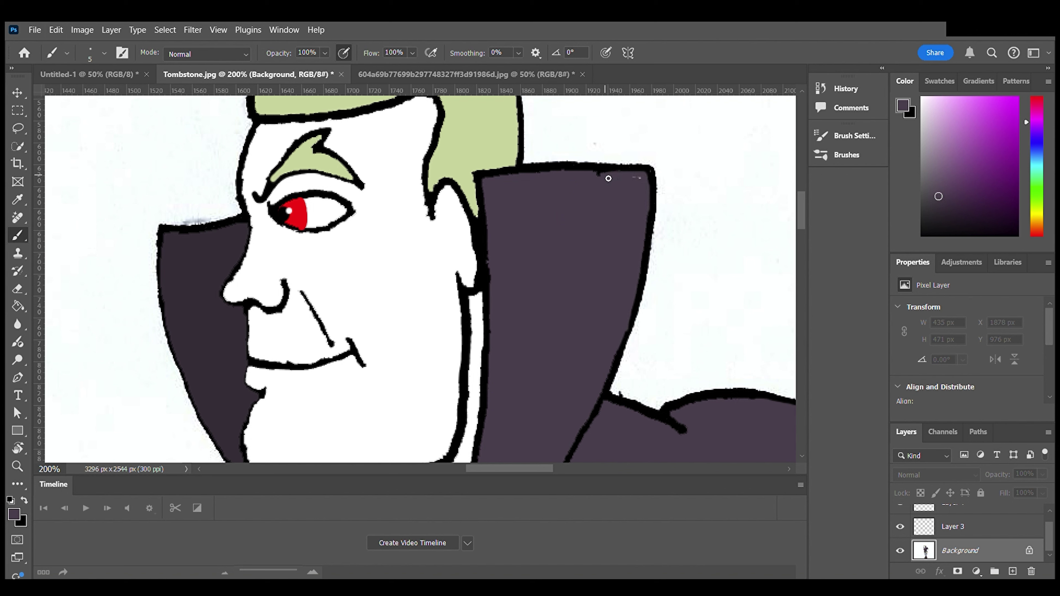
scroll(633, 188, down, 3)
scroll(542, 272, up, 1)
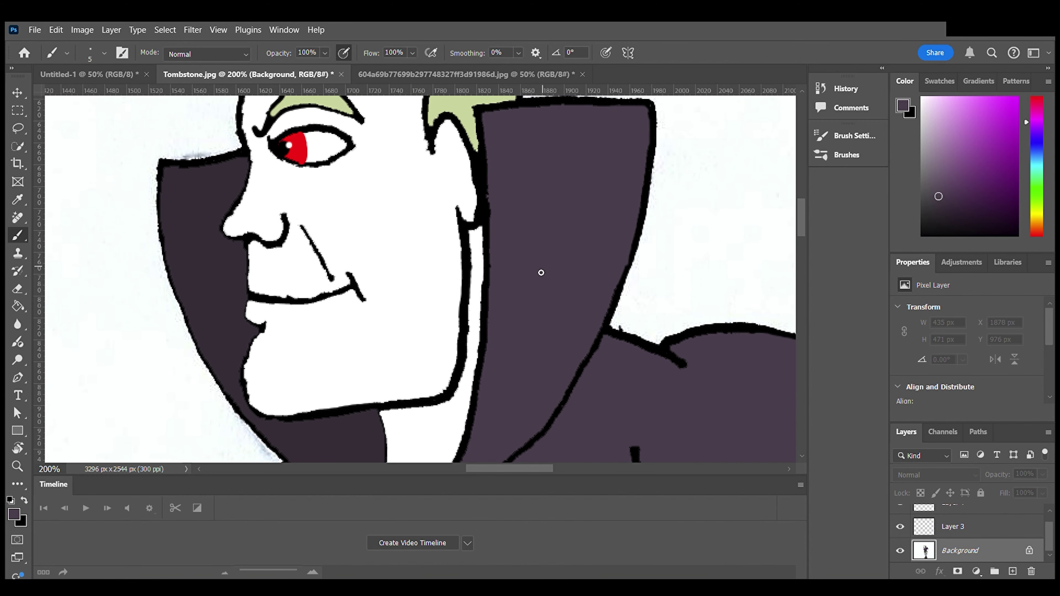
scroll(495, 327, down, 1)
- On Layer 4, outline a black shadow on the neck behind the jaw and under the chin, and fill it
key(x)
scroll(501, 328, down, 1)
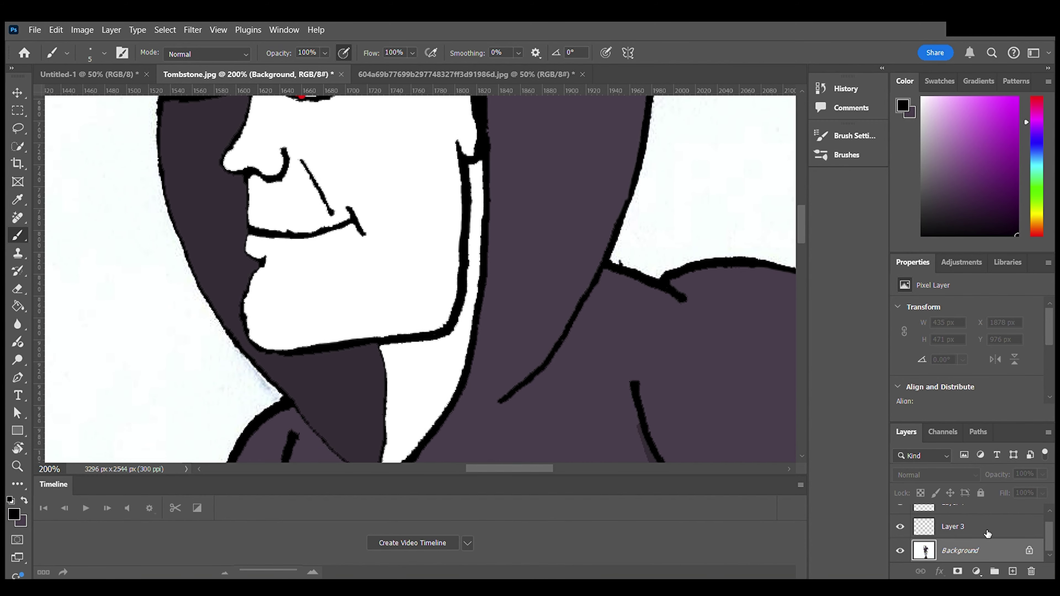
click(938, 510)
mouse_move(469, 166)
mouse_down()
mouse_move(480, 280)
mouse_move(462, 366)
mouse_up()
mouse_move(468, 311)
mouse_down()
mouse_move(461, 342)
mouse_move(464, 316)
mouse_move(436, 347)
mouse_move(386, 352)
mouse_move(443, 410)
mouse_up()
mouse_move(469, 350)
mouse_down()
mouse_move(482, 168)
mouse_move(484, 227)
mouse_up()
key(g)
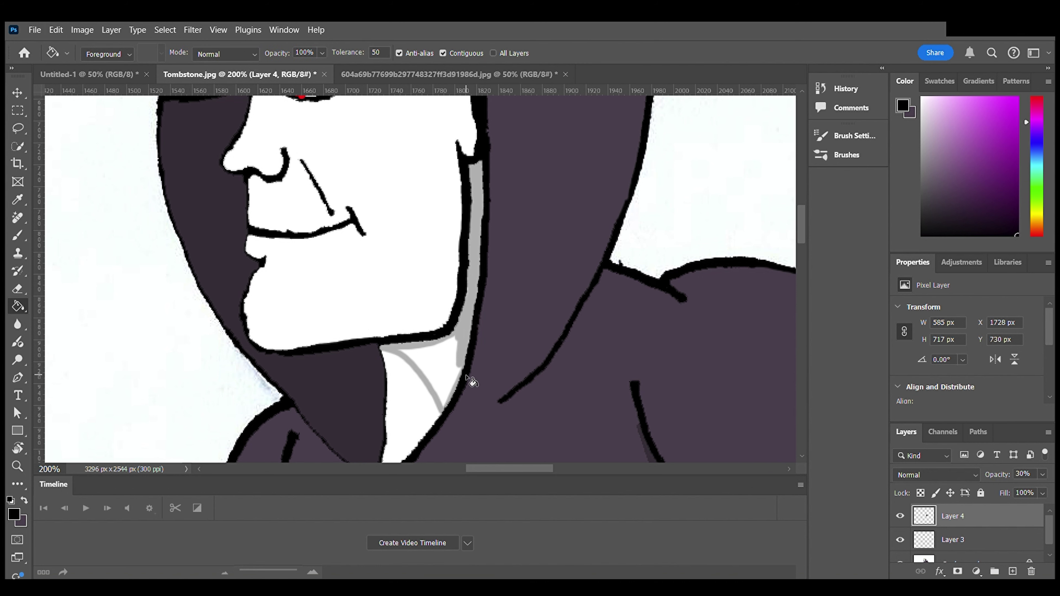
click(441, 382)
- Shade the side face of the crowbar on the Background layer with a black fill at 30% opacity
scroll(441, 382, down, 10)
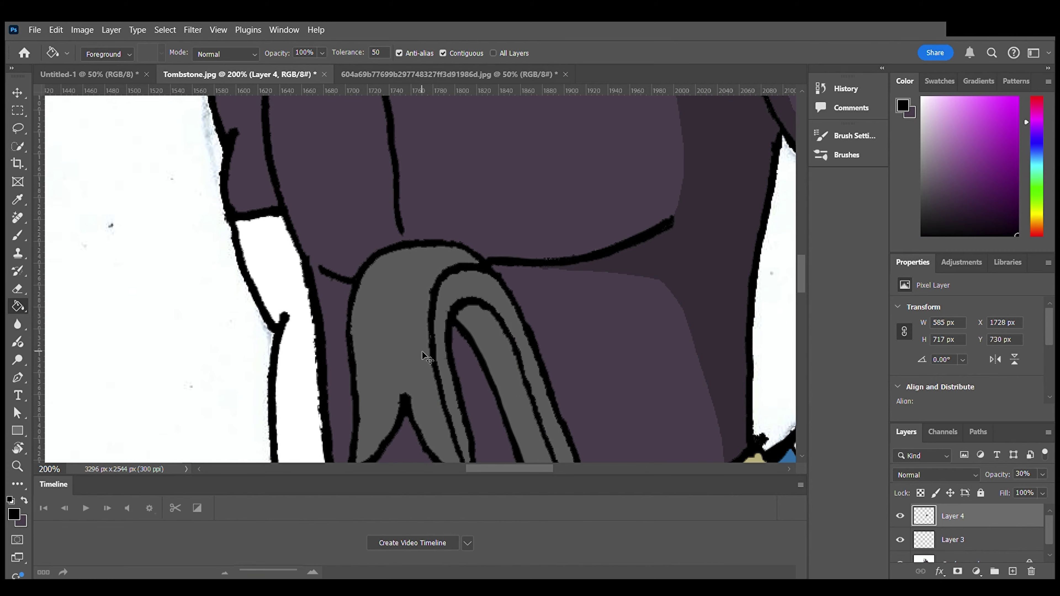
key(ctrl+minus)
key(ctrl+minus)
key(ctrl+minus)
scroll(422, 351, up, 4)
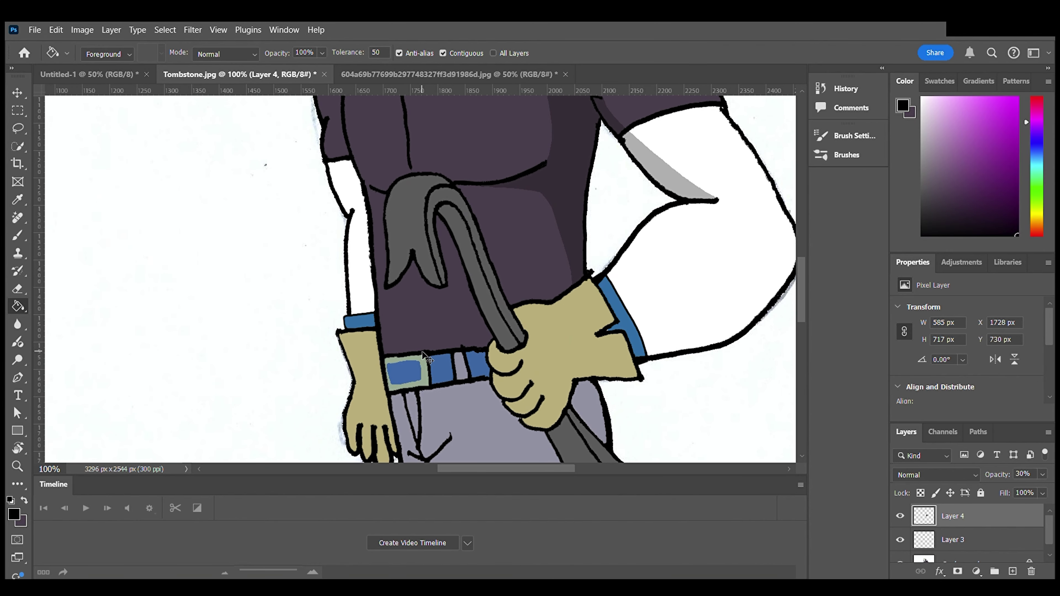
click(455, 316)
key(ctrl+z)
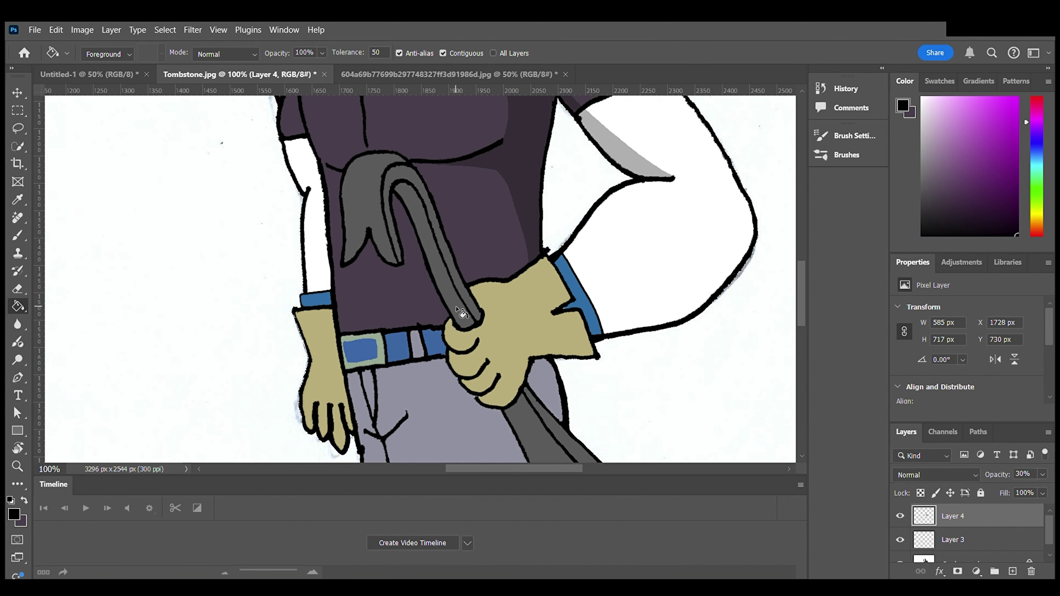
scroll(974, 535, down, 1)
click(971, 555)
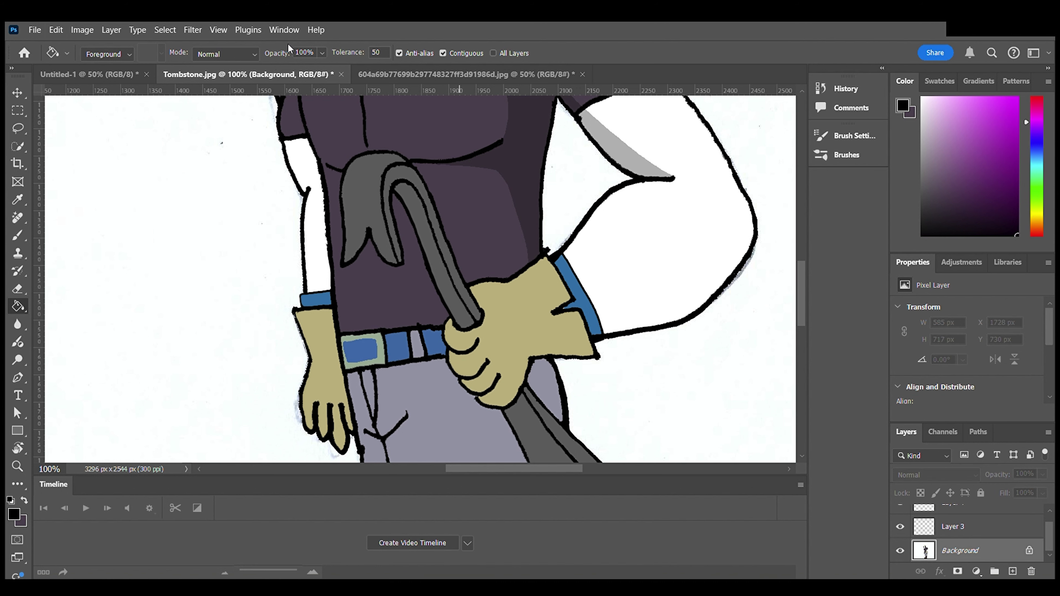
click(428, 247)
- Select the figure's head, collar, shirt, arms and gloves on the Background layer with the Quick Selection tool
scroll(523, 410, down, 10)
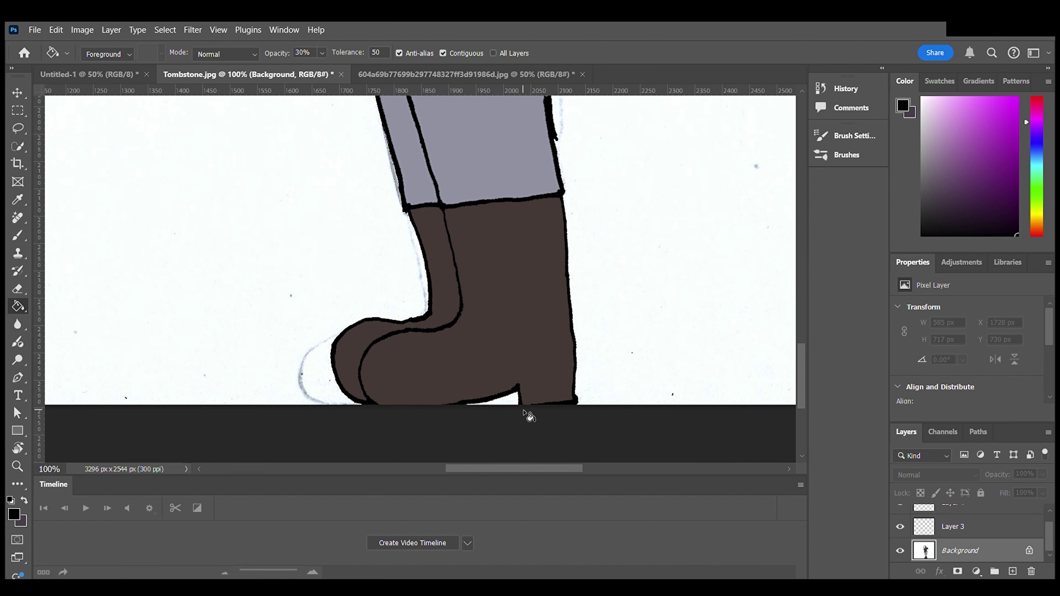
scroll(528, 415, down, 2)
key(ctrl+minus)
key(ctrl+minus)
scroll(523, 412, up, 10)
click(18, 146)
mouse_move(411, 138)
mouse_down()
mouse_move(411, 301)
mouse_move(360, 323)
mouse_move(372, 430)
mouse_move(550, 371)
mouse_up()
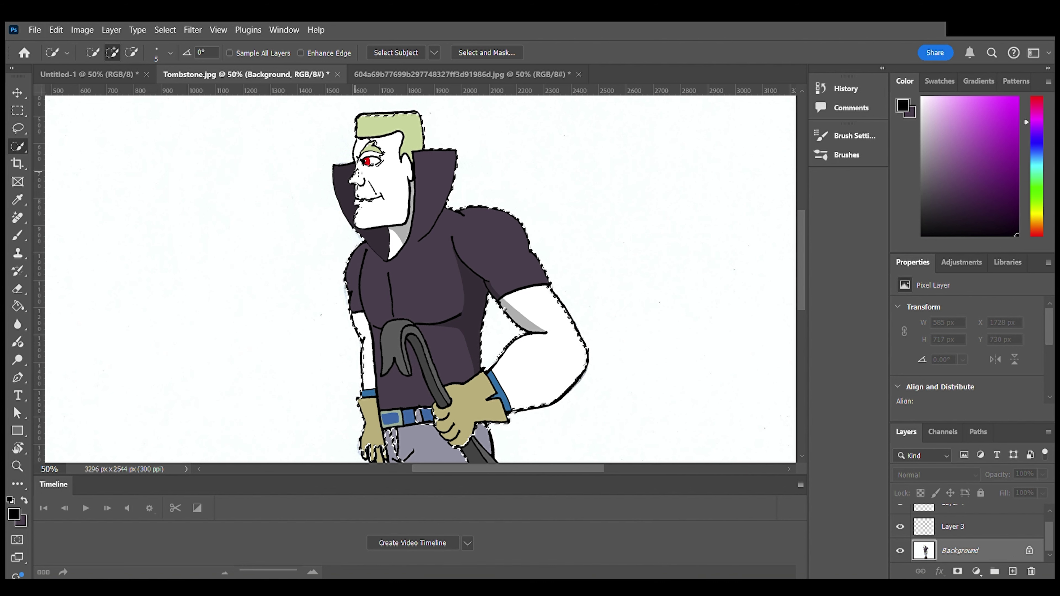
drag(354, 171, 361, 155)
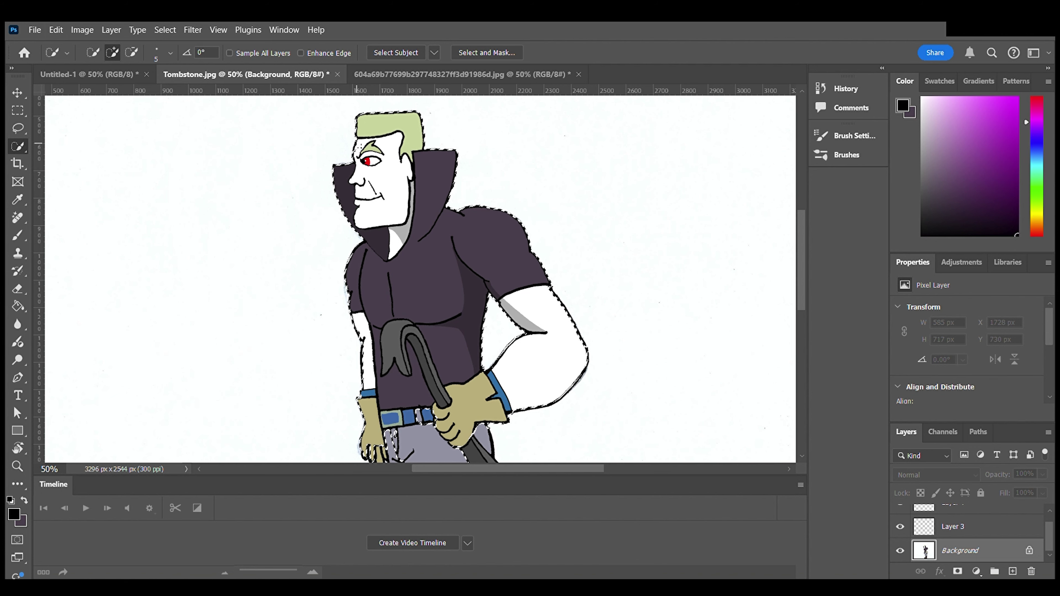
- Extend the quick selection over the trousers, the lower end of the crowbar and the boots
scroll(376, 307, down, 3)
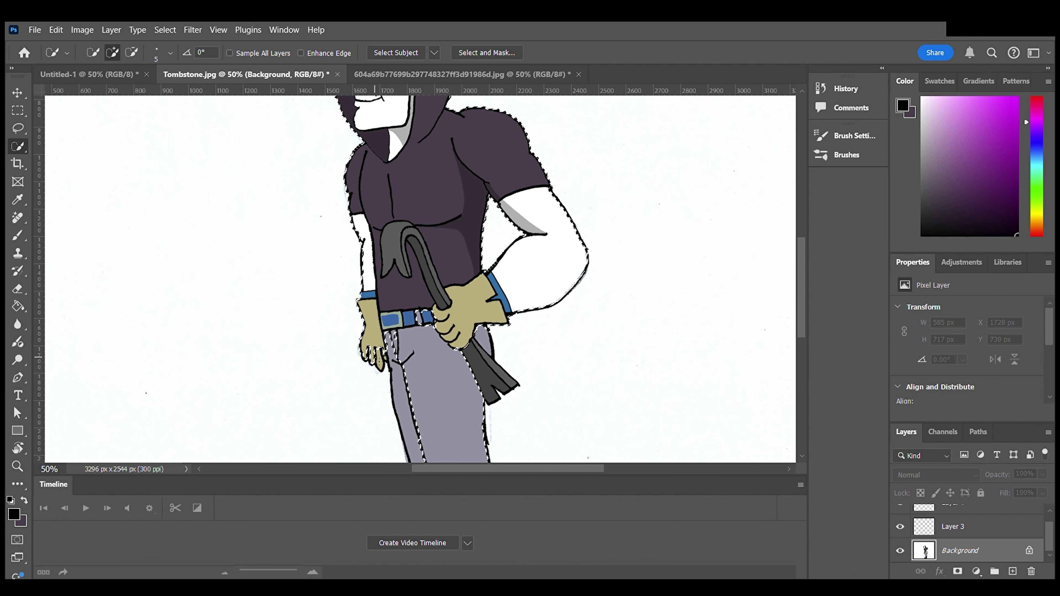
drag(386, 340, 398, 395)
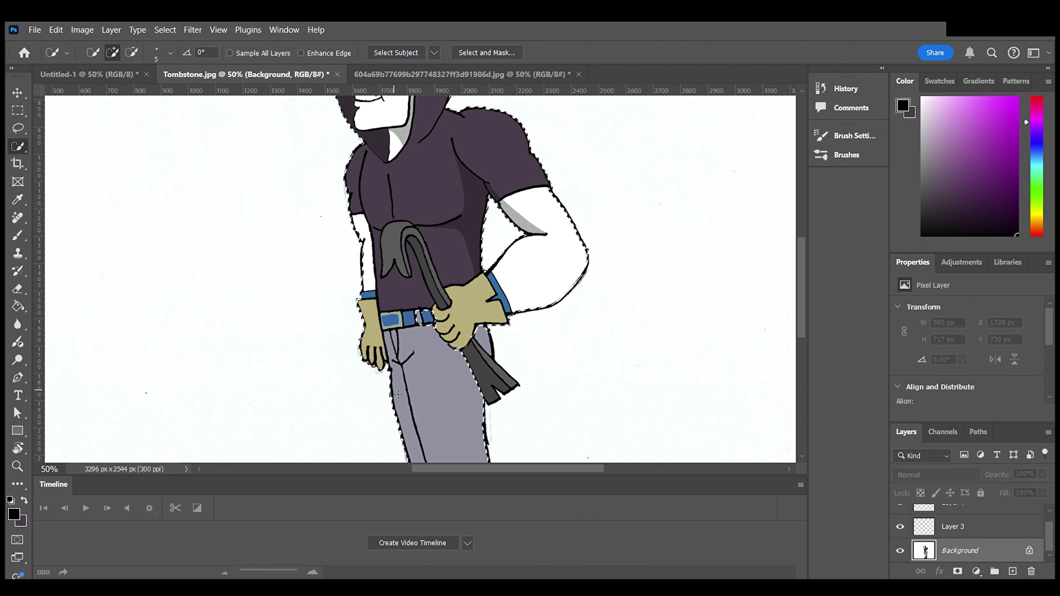
drag(442, 295, 481, 355)
scroll(480, 343, down, 5)
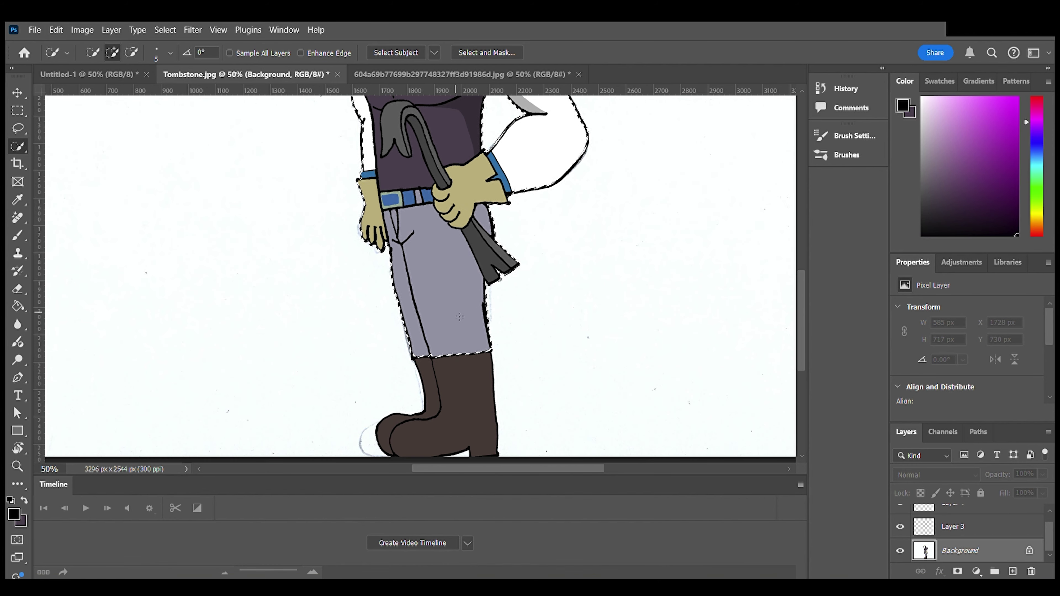
drag(450, 318, 456, 366)
scroll(368, 255, up, 4)
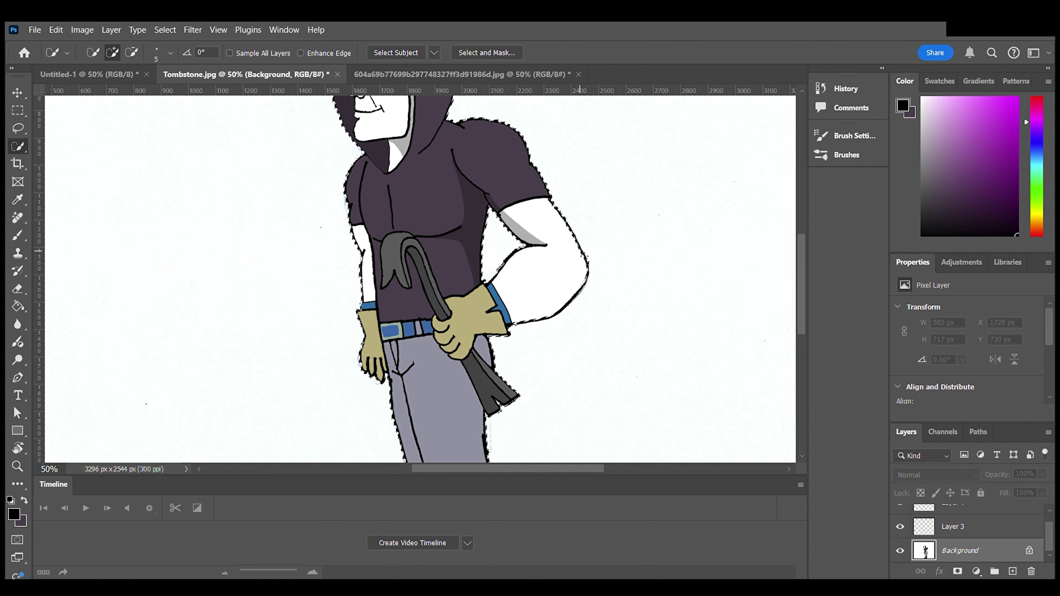
- Refine the selection along the bent arm's outline and subtract the excess area beneath the forearm
drag(583, 298, 559, 318)
scroll(548, 217, up, 3)
key(b)
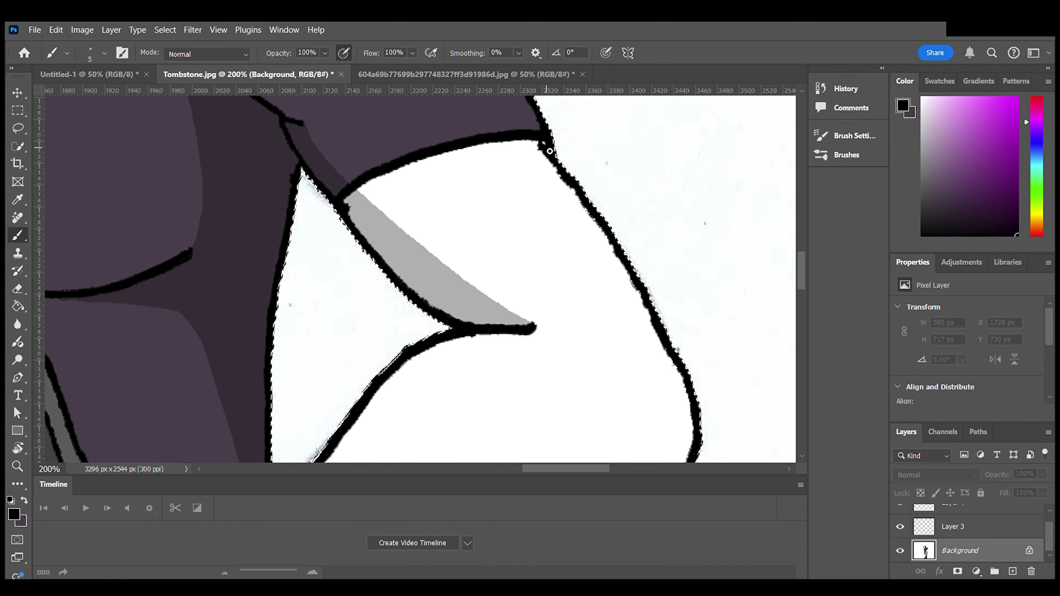
scroll(414, 284, down, 10)
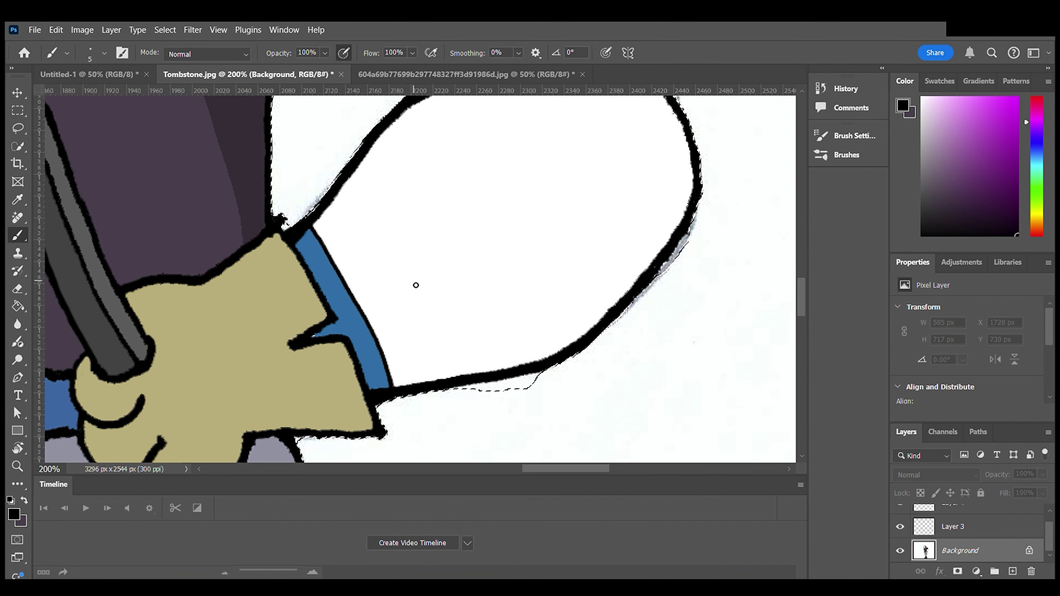
key(e)
key(w)
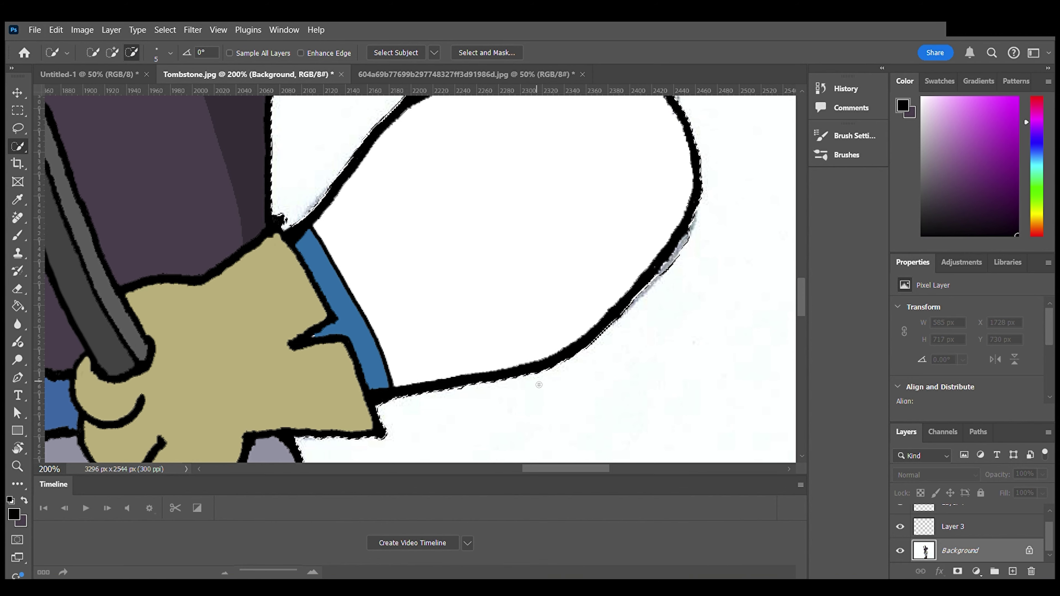
- Touch up the notch of the glove's cuff with blue sampled from the cuff
scroll(472, 378, down, 3)
scroll(473, 378, left, 5)
key(i)
click(445, 249)
key(b)
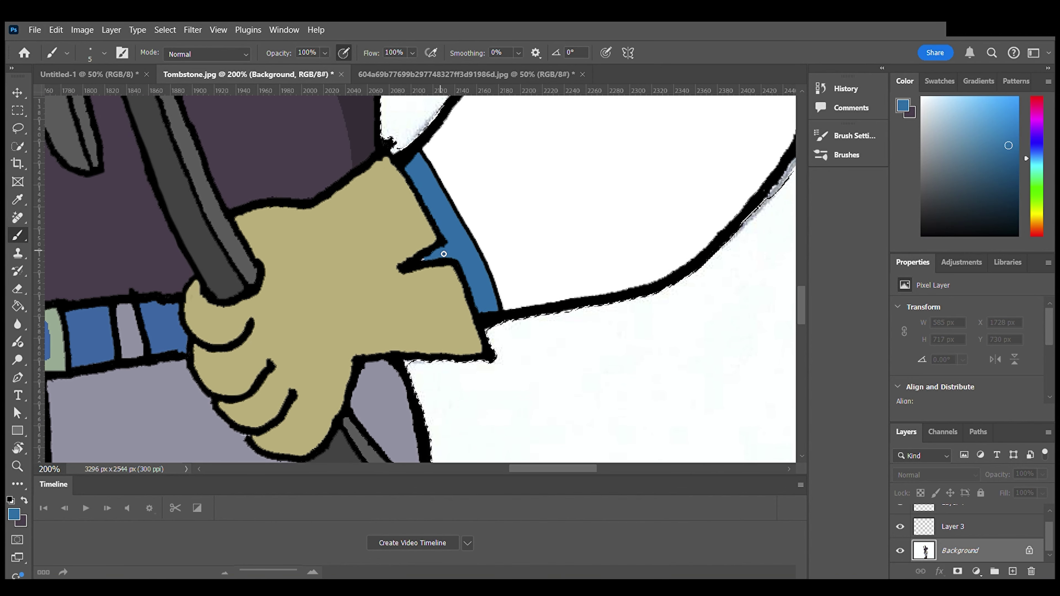
- Subtract the white gap under the boot's arch, in front of the heel, from the selection
scroll(454, 255, left, 5)
scroll(459, 254, down, 3)
scroll(610, 248, down, 5)
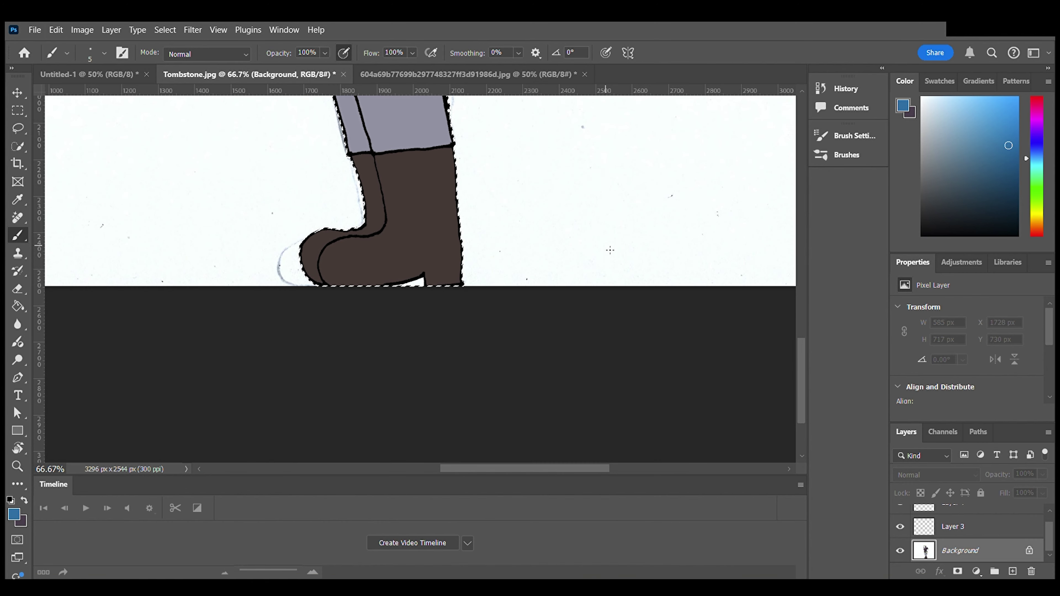
scroll(609, 251, up, 4)
key(w)
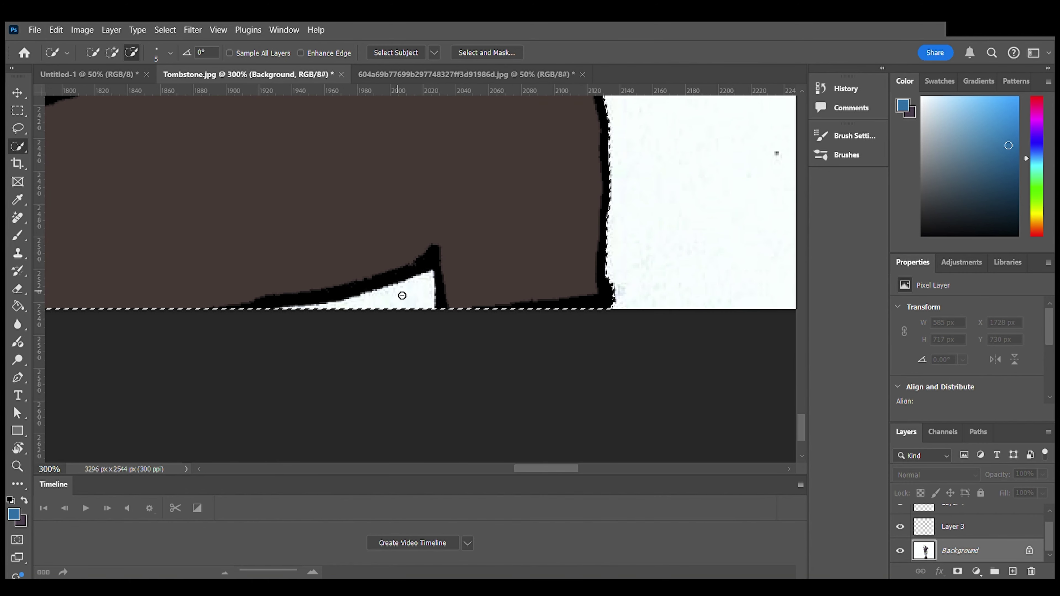
mouse_move(425, 291)
mouse_down()
mouse_move(387, 311)
mouse_move(286, 321)
mouse_up()
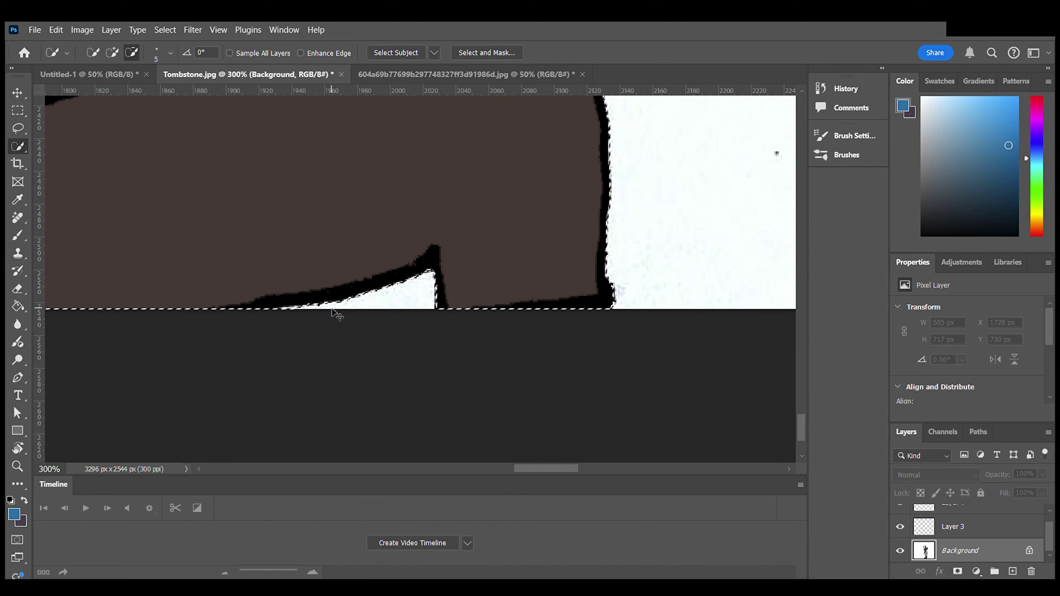
- Copy the selected figure to a new layer
key(v)
key(ctrl+j)
scroll(481, 266, up, 1)
scroll(481, 266, down, 5)
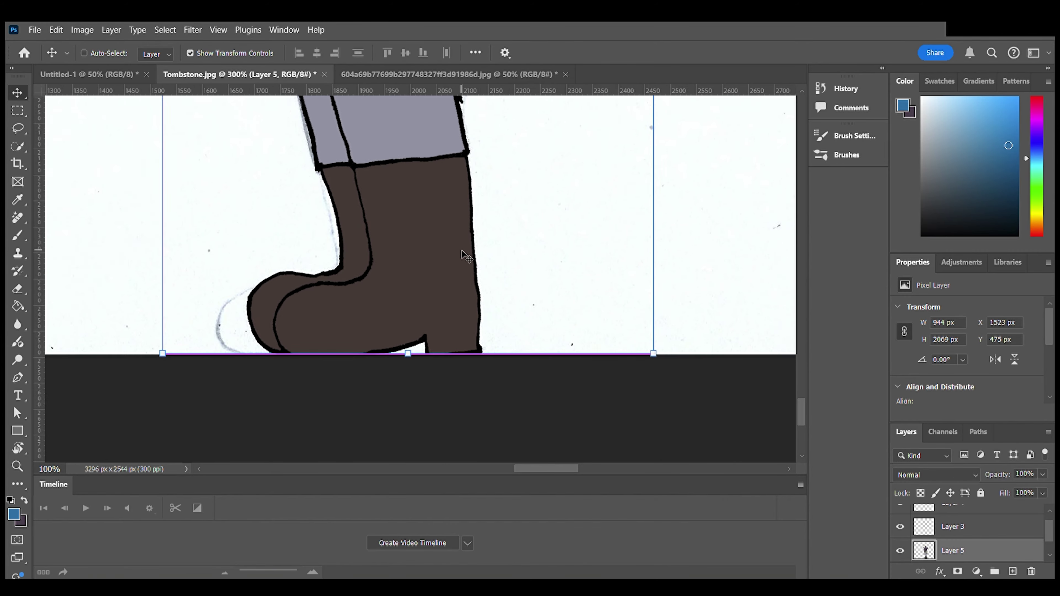
scroll(364, 233, up, 1)
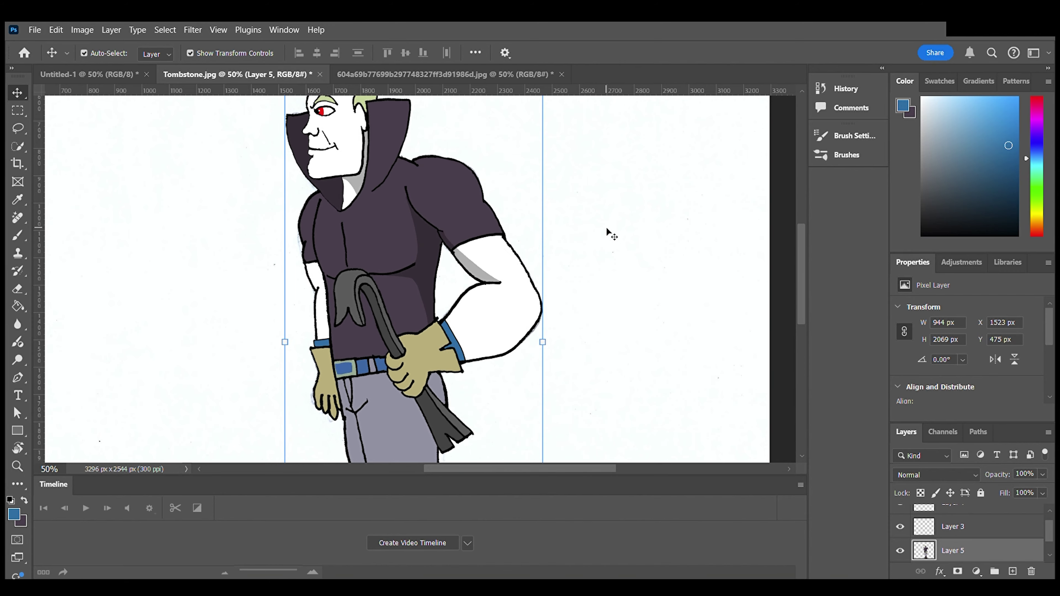
- Merge the figure copy with the shadow layers above it and move it to X 1986 px, Y 322 px
key(ctrl+minus)
key(ctrl+minus)
click(298, 161)
drag(306, 155, 458, 294)
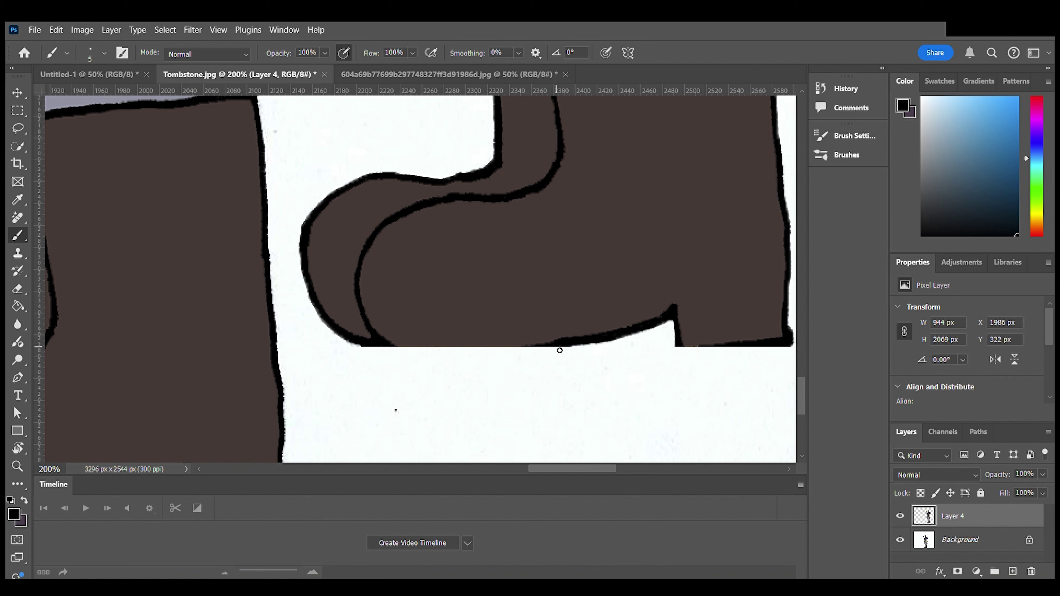
- Draw a black sole outline along the cut-off bottom edge of the copied figure's boots
mouse_move(559, 347)
mouse_down()
mouse_move(441, 351)
mouse_move(383, 339)
mouse_up()
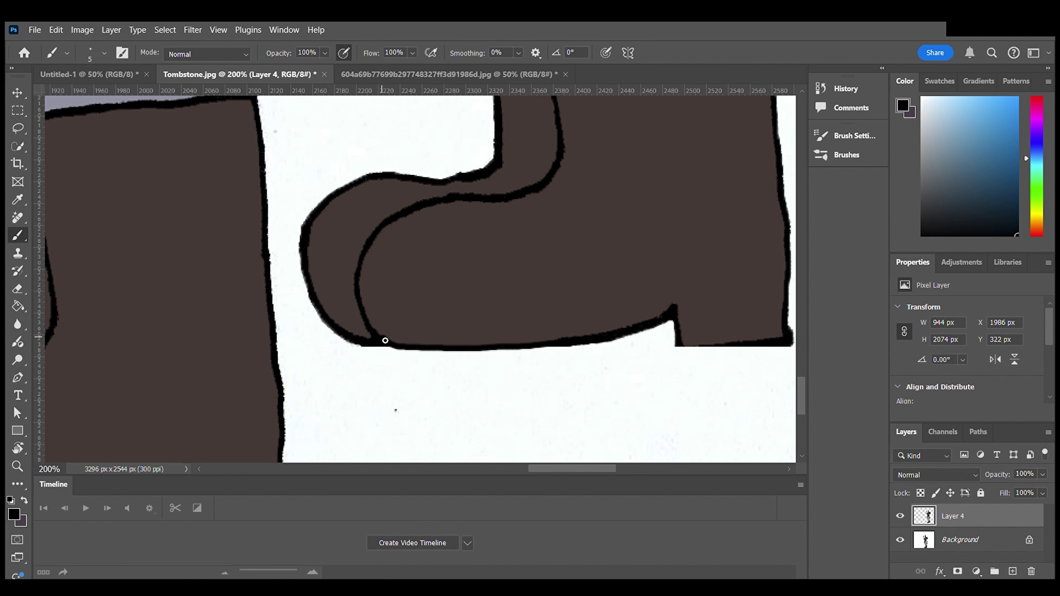
scroll(643, 368, right, 4)
mouse_move(593, 344)
mouse_down()
mouse_move(705, 345)
mouse_move(708, 329)
mouse_move(707, 352)
mouse_move(713, 329)
mouse_up()
key(e)
- Delete the Background layer so only the cut-out figure is kept
scroll(709, 256, down, 5)
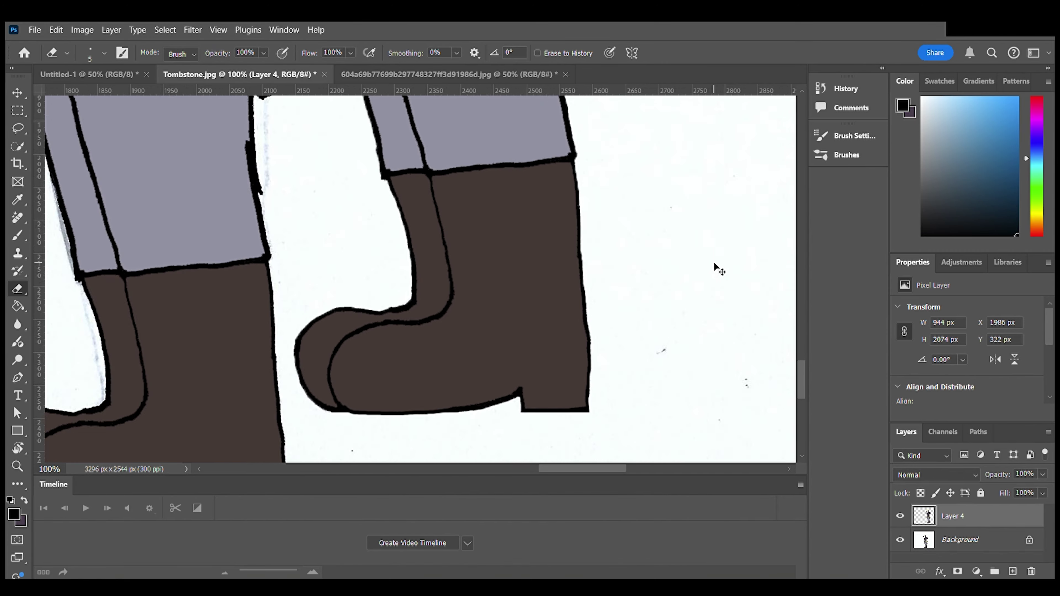
click(998, 541)
key(Delete)
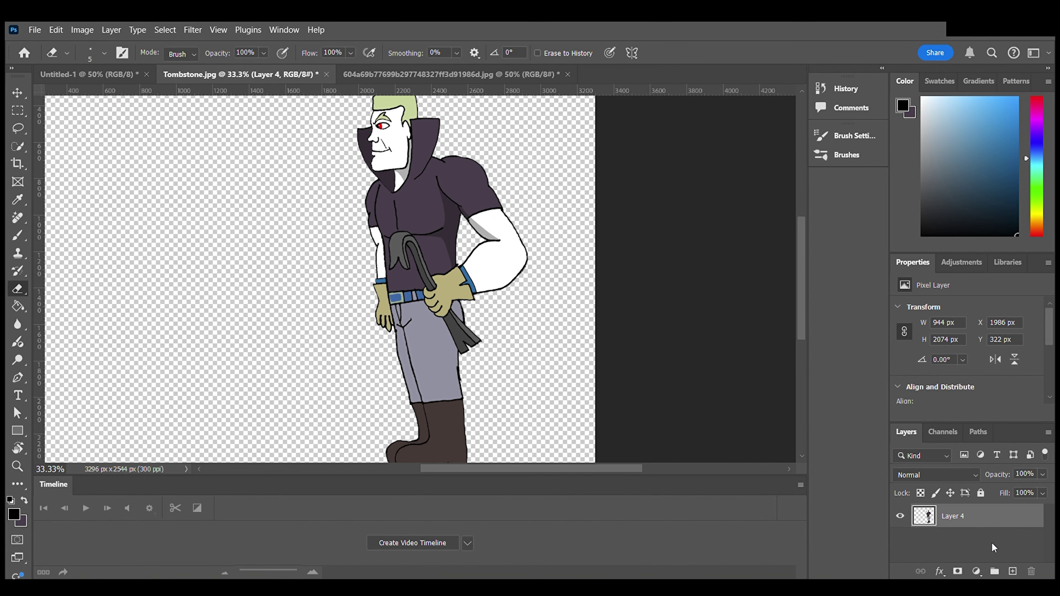
- Crop the canvas closely around the figure to 1064 × 2200 px
key(ctrl+minus)
click(18, 164)
drag(99, 271, 232, 270)
drag(417, 271, 398, 270)
scroll(326, 271, up, 4)
drag(326, 282, 325, 300)
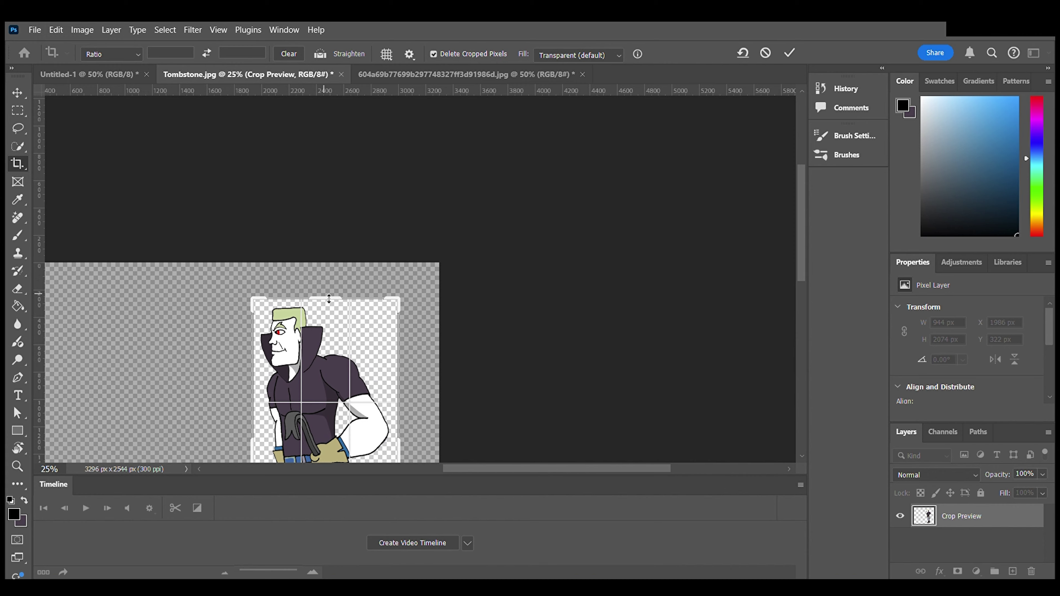
scroll(324, 300, down, 4)
drag(330, 446, 329, 447)
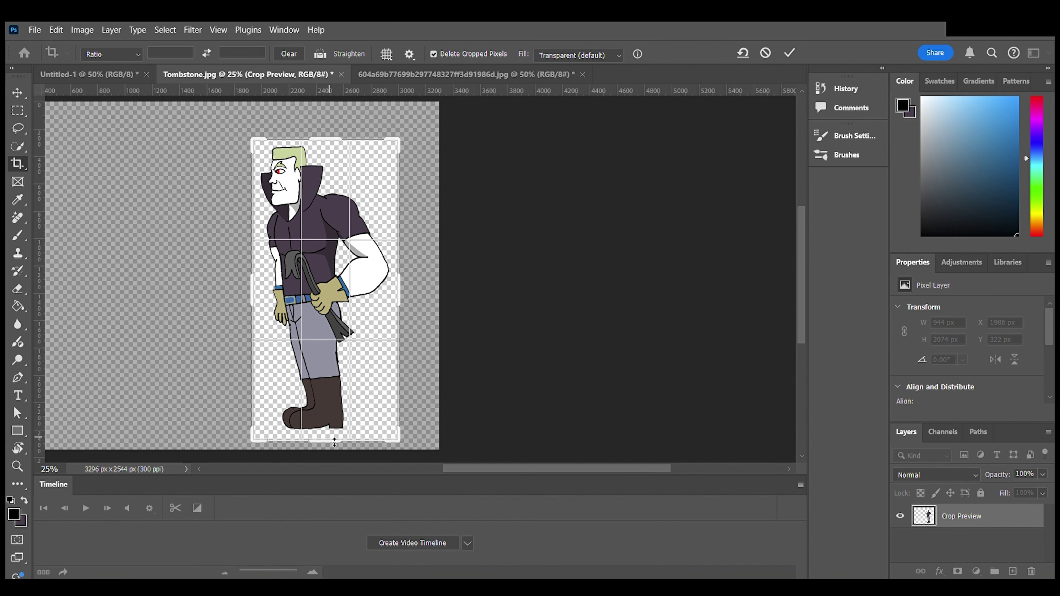
click(790, 53)
- Reposition the figure within the cropped canvas to X 60 px, Y 63 px
click(17, 92)
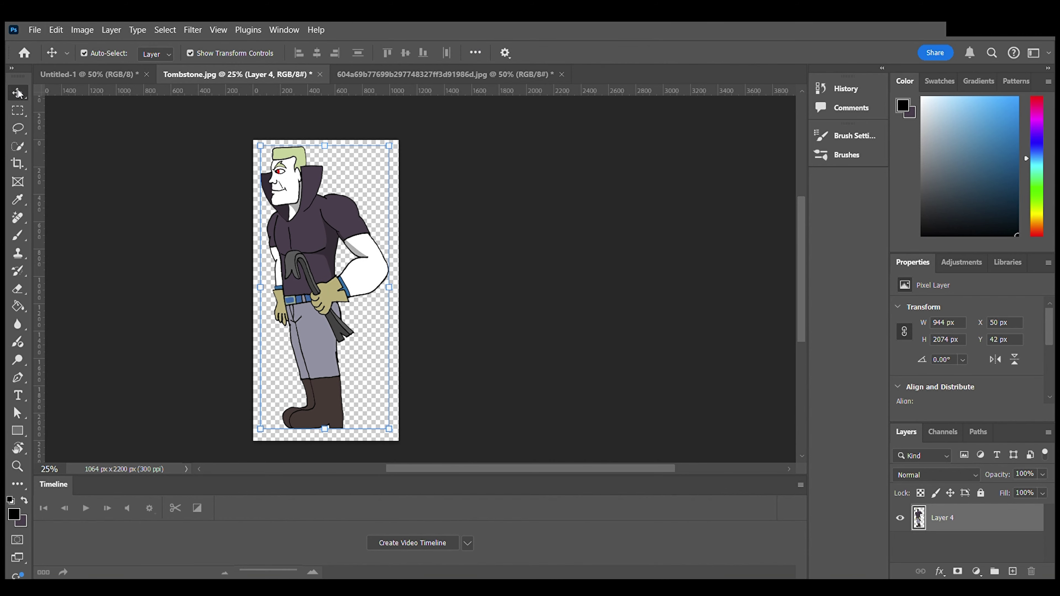
drag(286, 224, 294, 226)
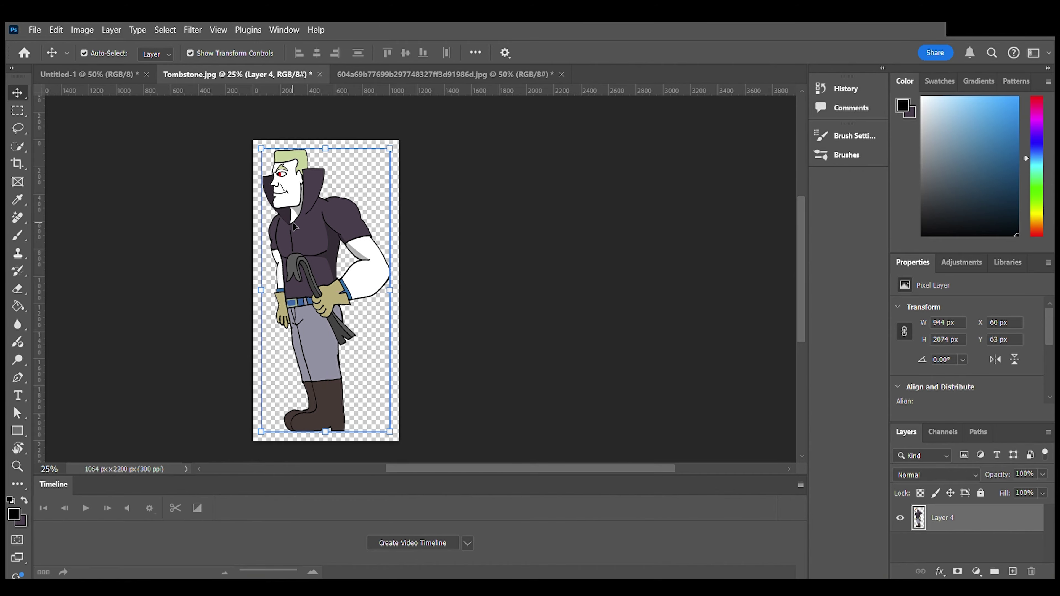
click(130, 126)
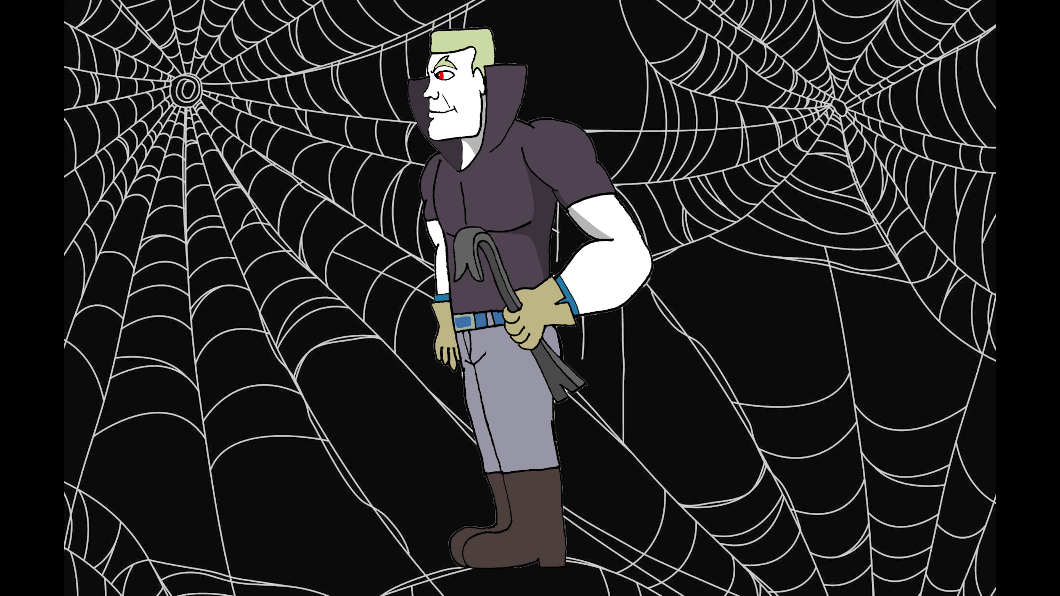